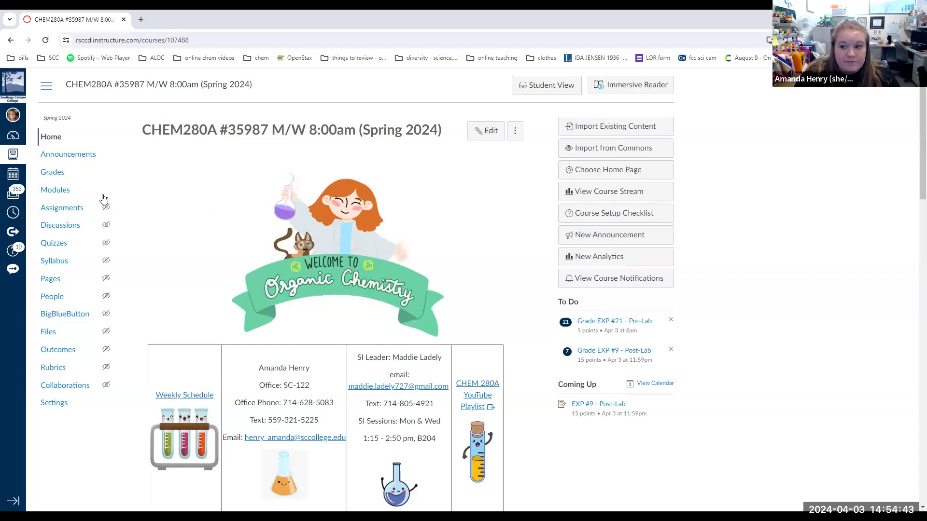
Step: Go to the course Modules and open the EXP #21 - Formal Report assignment
left_click(55, 190)
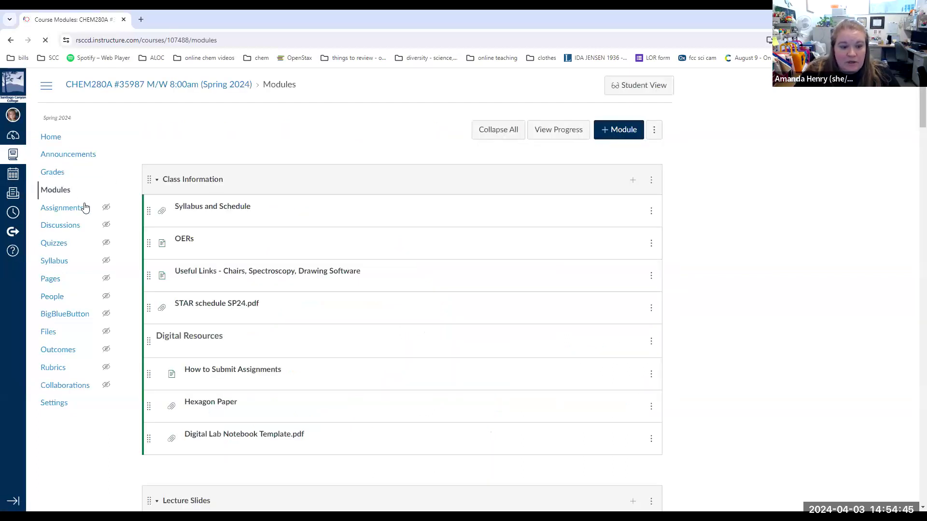
scroll(237, 315, "down", 3)
scroll(238, 315, "down", 4)
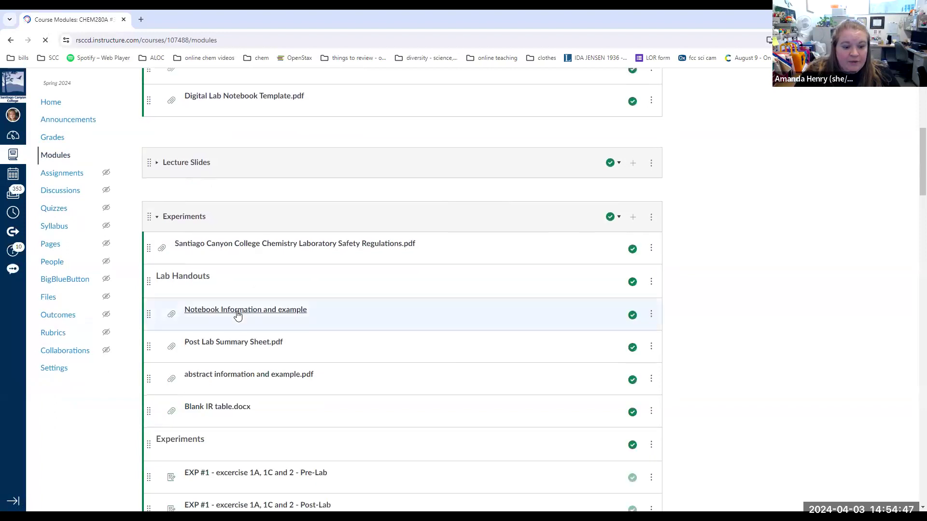
scroll(237, 315, "down", 4)
scroll(237, 315, "down", 4)
scroll(237, 315, "down", 3)
scroll(235, 313, "down", 3)
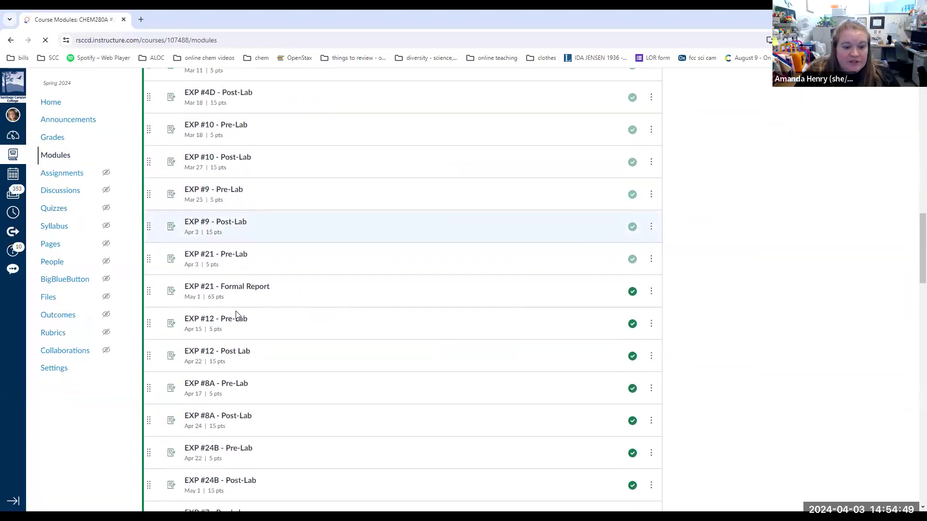
left_click(230, 290)
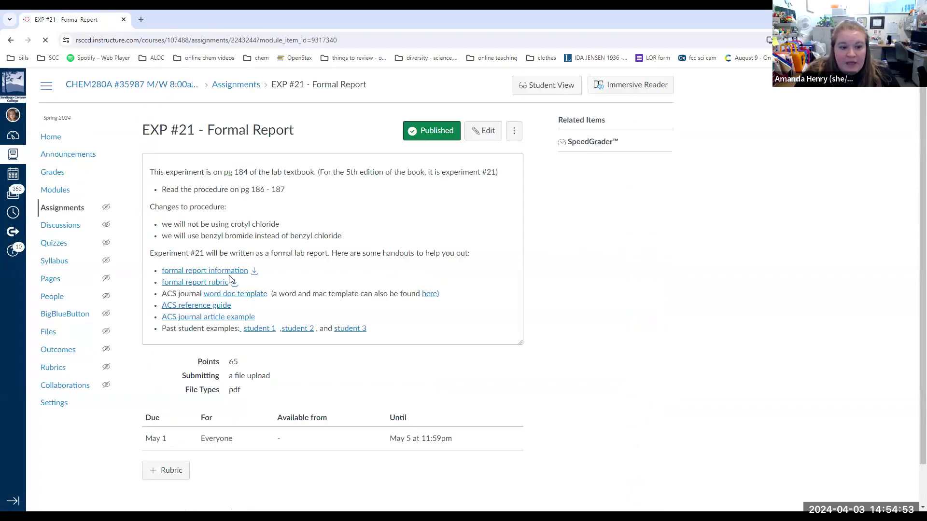
Step: Open the report information, rubric, Word template and JACS templates links in new tabs
right_click(230, 274)
left_click(284, 276)
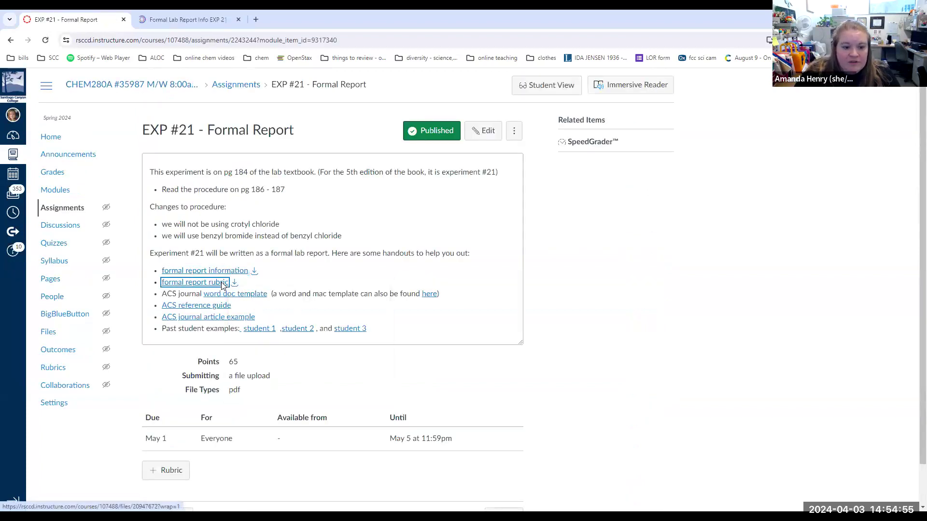
right_click(230, 283)
left_click(282, 296)
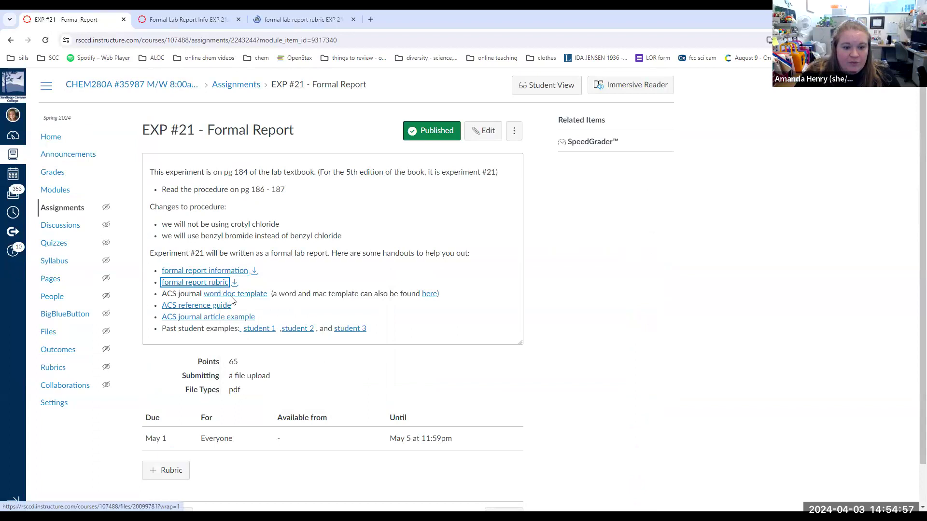
left_click(232, 294, "ctrl")
right_click(429, 294)
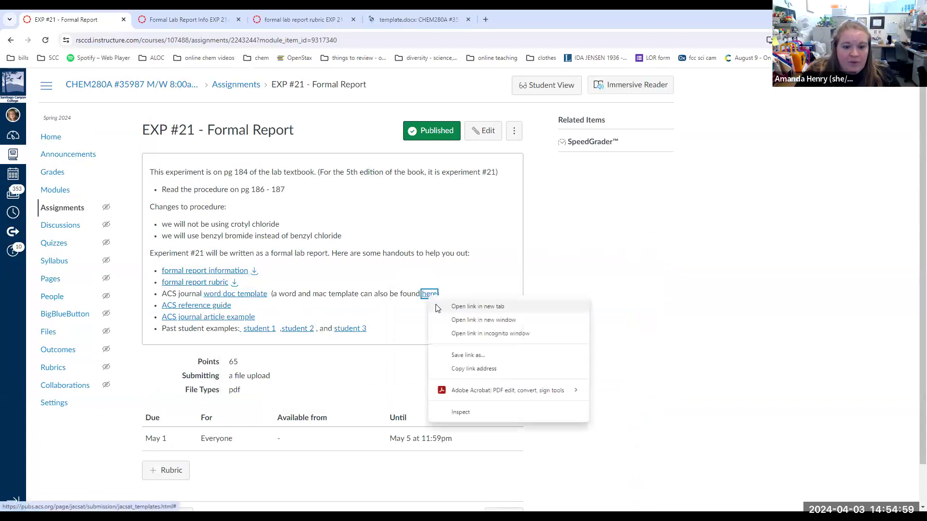
left_click(478, 308)
Step: Open the ACS reference guide, article example and student 1, 2, 3 examples in new tabs
right_click(219, 305)
left_click(268, 319)
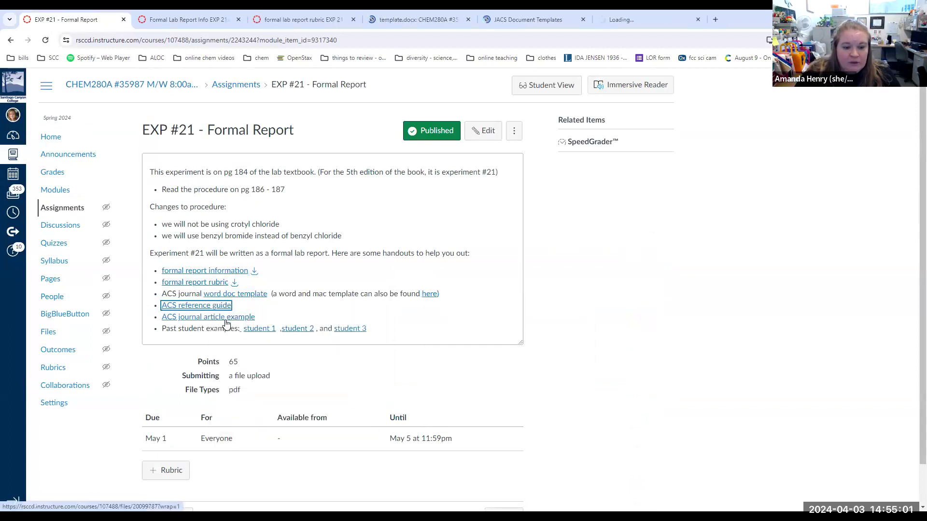
left_click(218, 318, "ctrl")
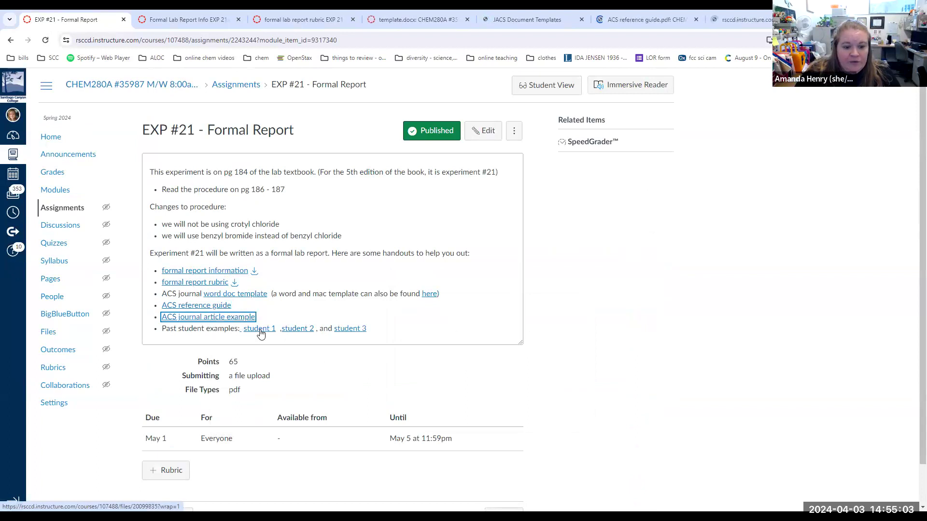
right_click(258, 329)
left_click(308, 341)
right_click(297, 328)
left_click(326, 340)
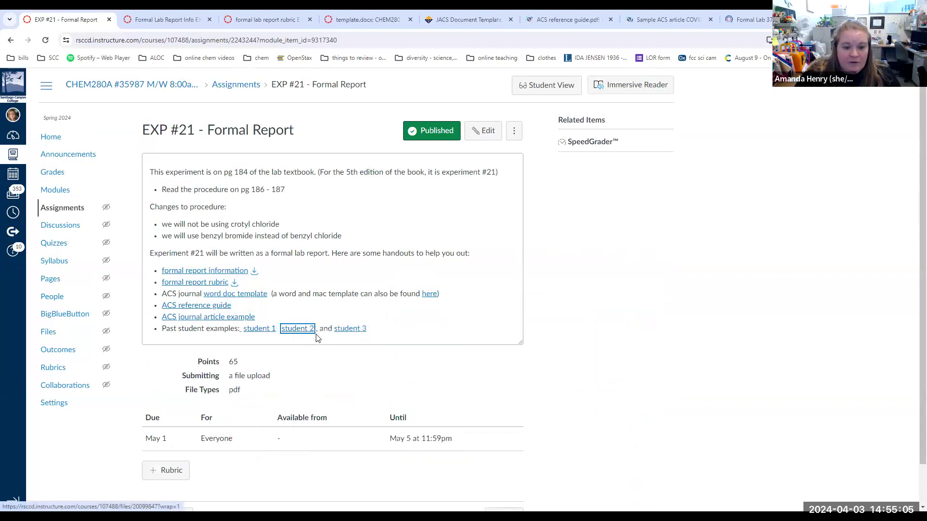
right_click(352, 330)
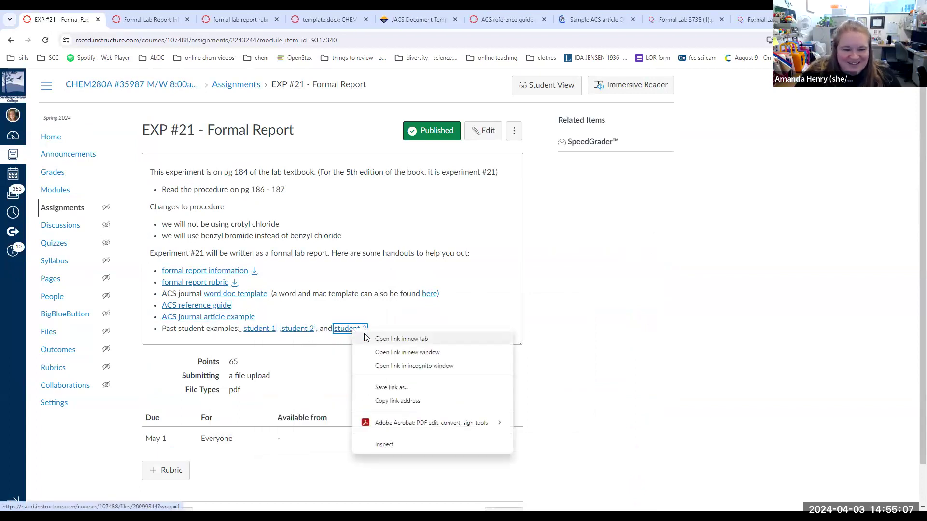
left_click(383, 338)
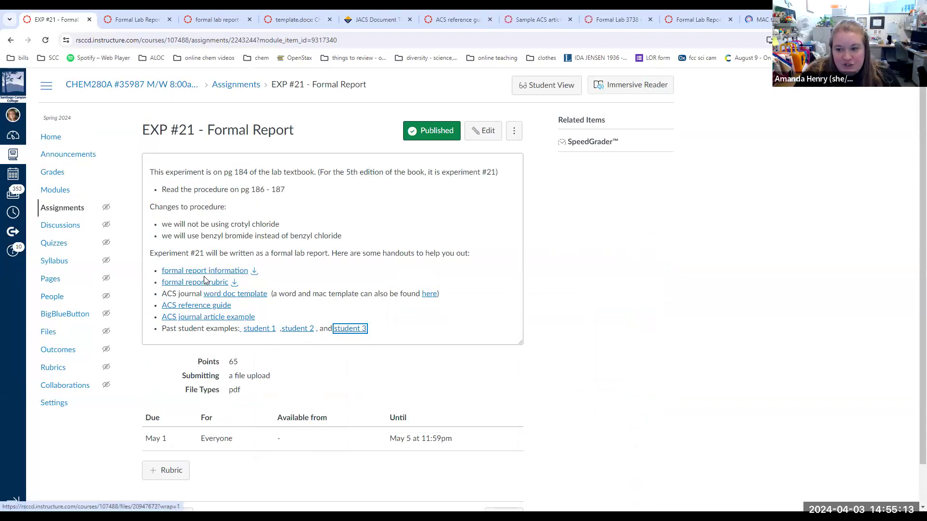
Step: Show the Formal Lab Report Info EXP 21 PDF in full screen
left_click(132, 19)
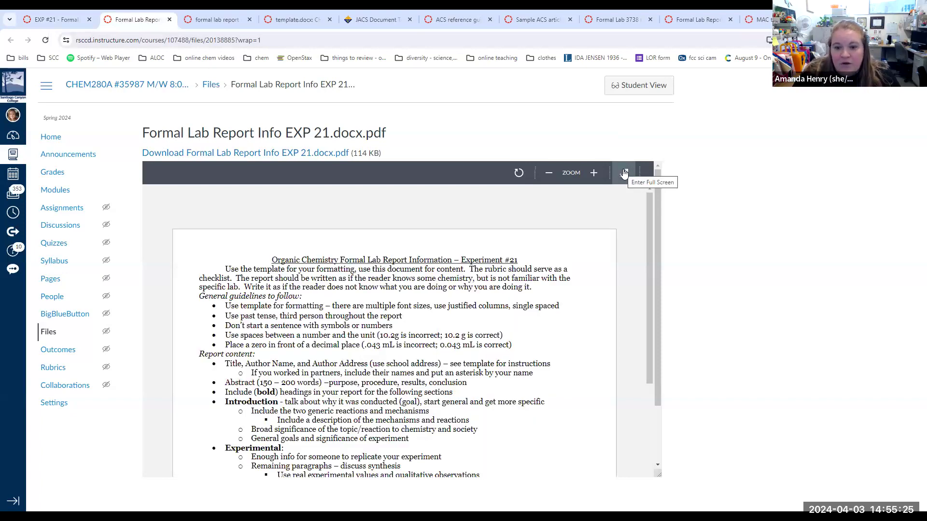
left_click(623, 172)
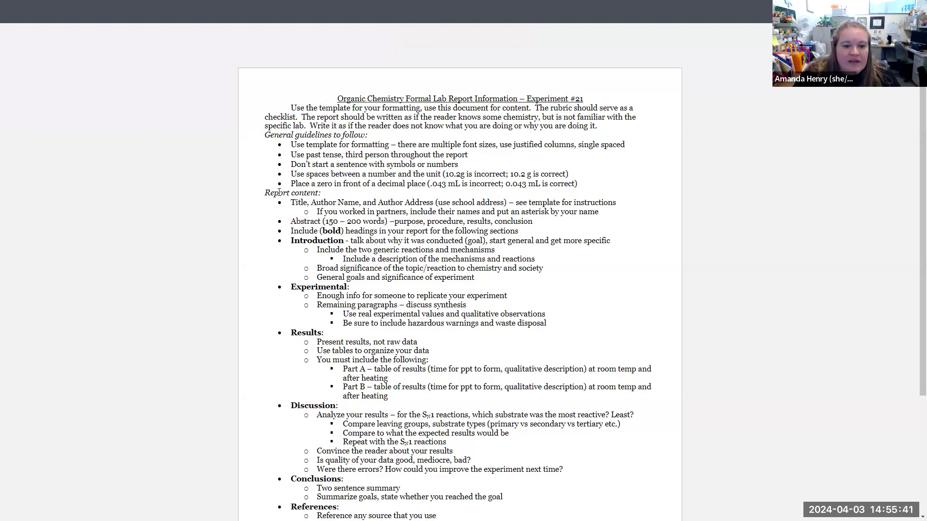
left_click_drag(265, 194, 312, 192)
left_click(308, 193)
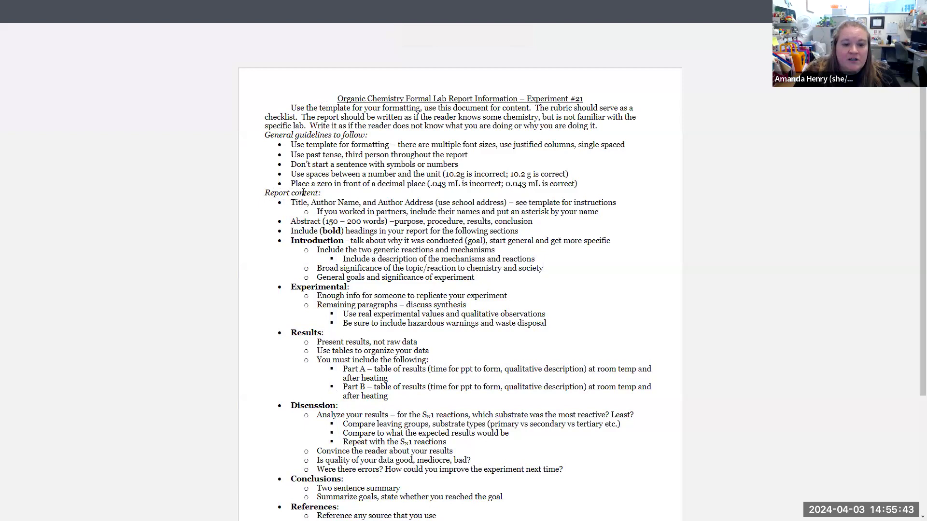
scroll(458, 279, "down", 3)
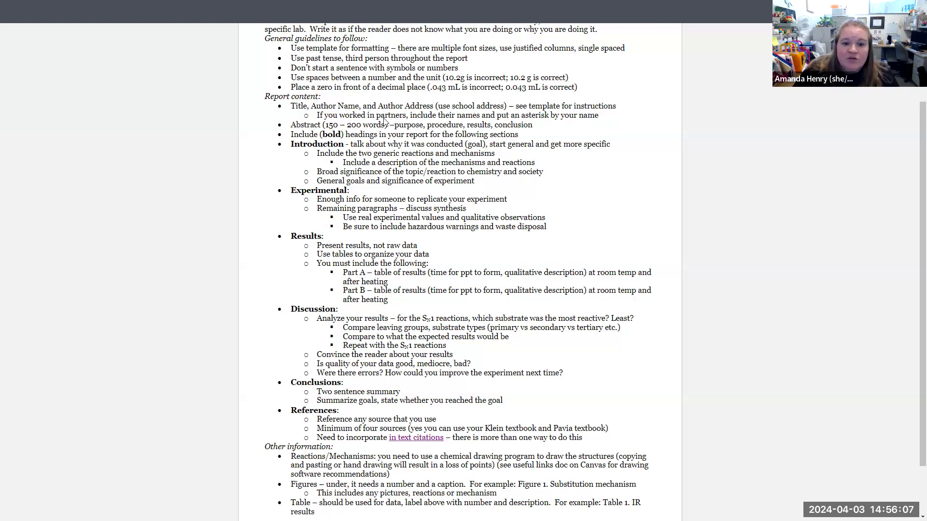
mouse_move(376, 116)
left_mouse_down()
mouse_move(494, 115)
mouse_move(484, 115)
left_mouse_up()
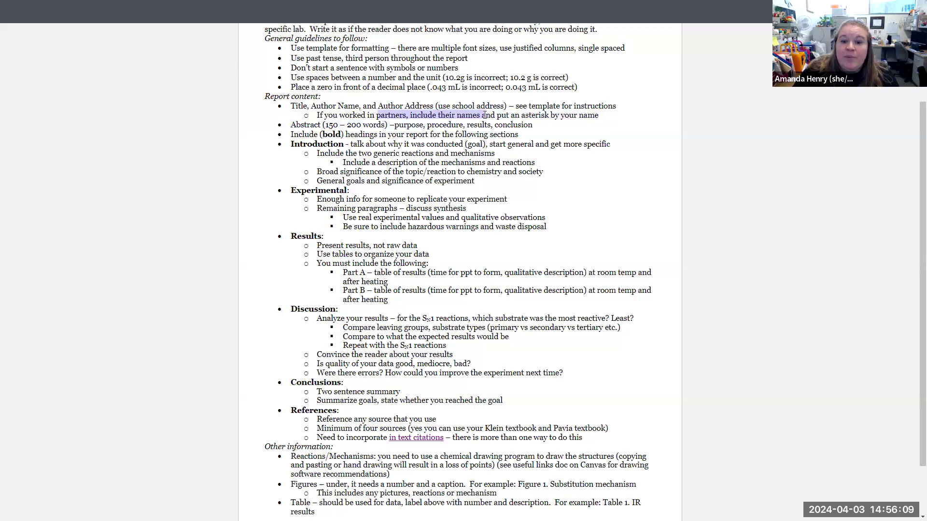
double_click(538, 115)
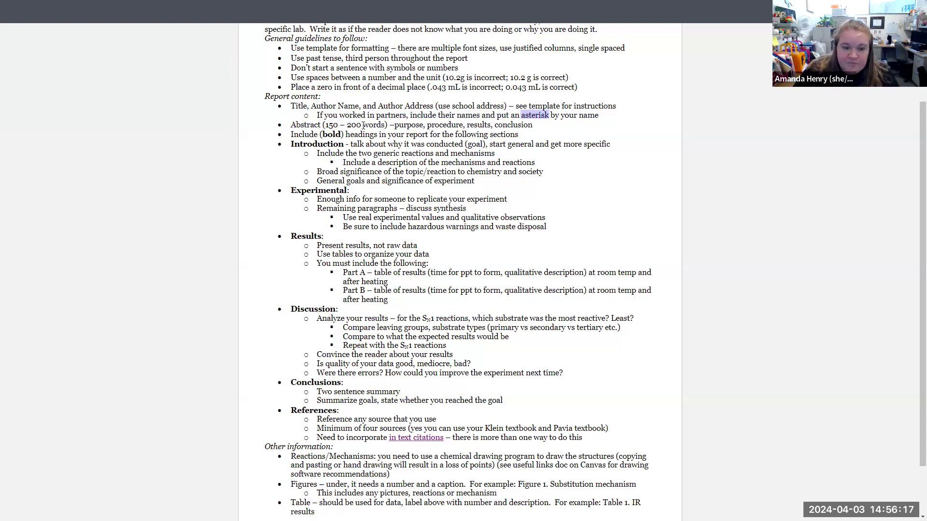
left_click(307, 131)
double_click(307, 125)
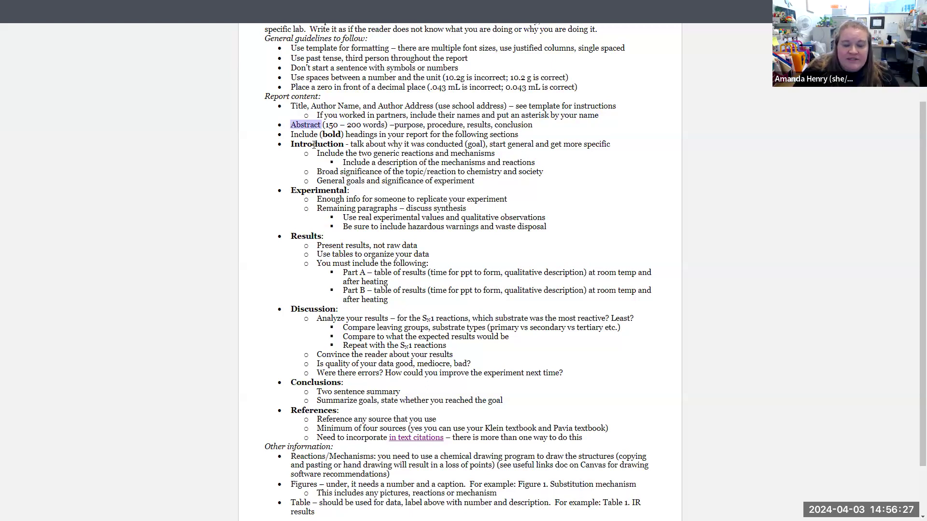
double_click(332, 134)
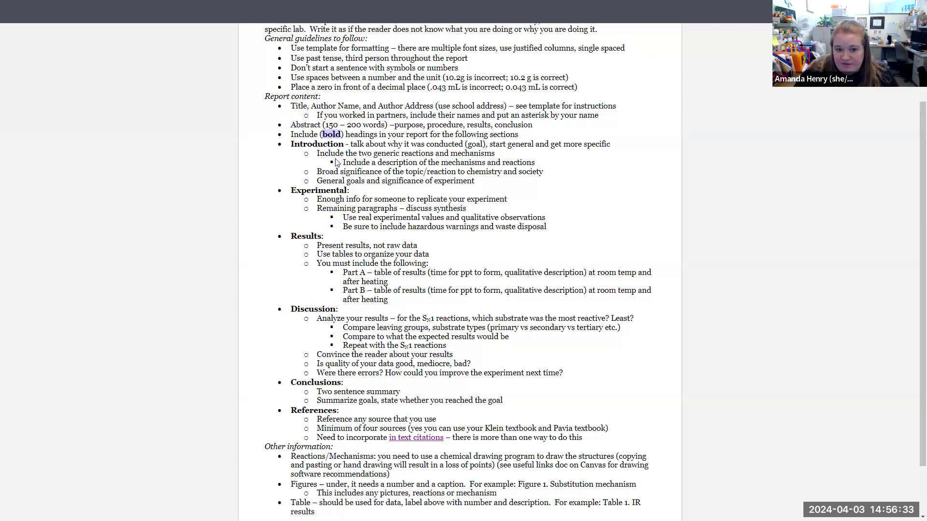
double_click(309, 145)
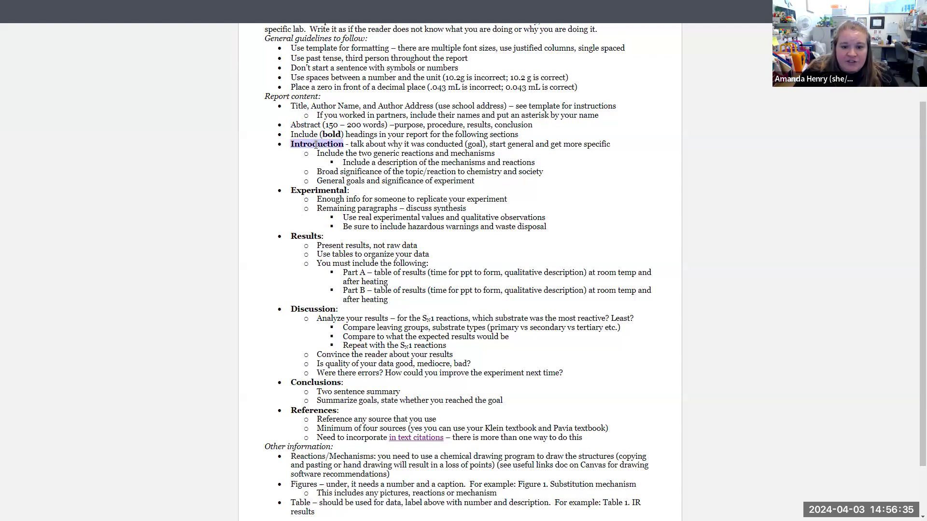
double_click(396, 144)
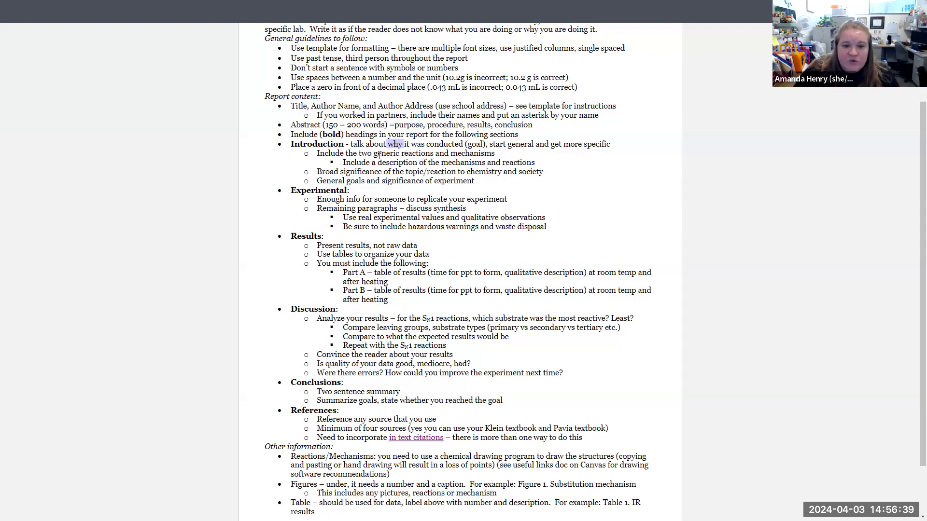
left_click_drag(374, 154, 491, 153)
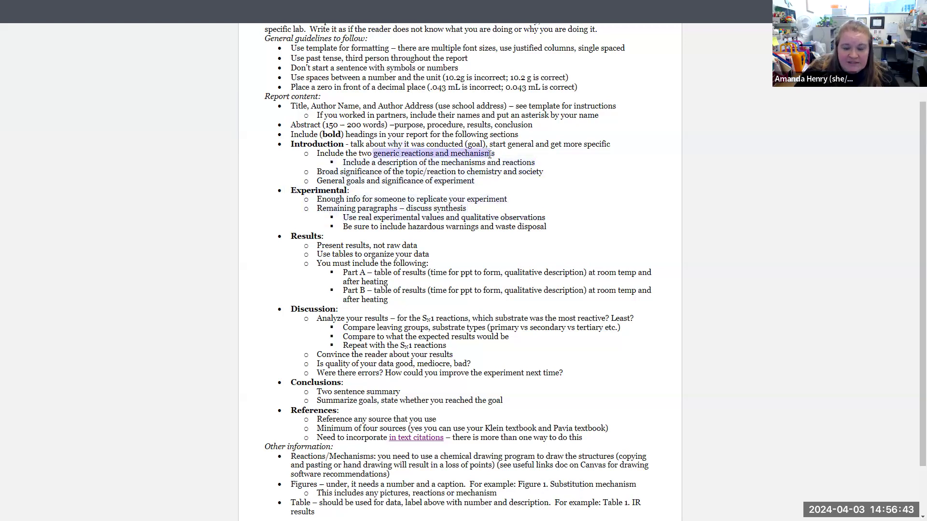
double_click(396, 162)
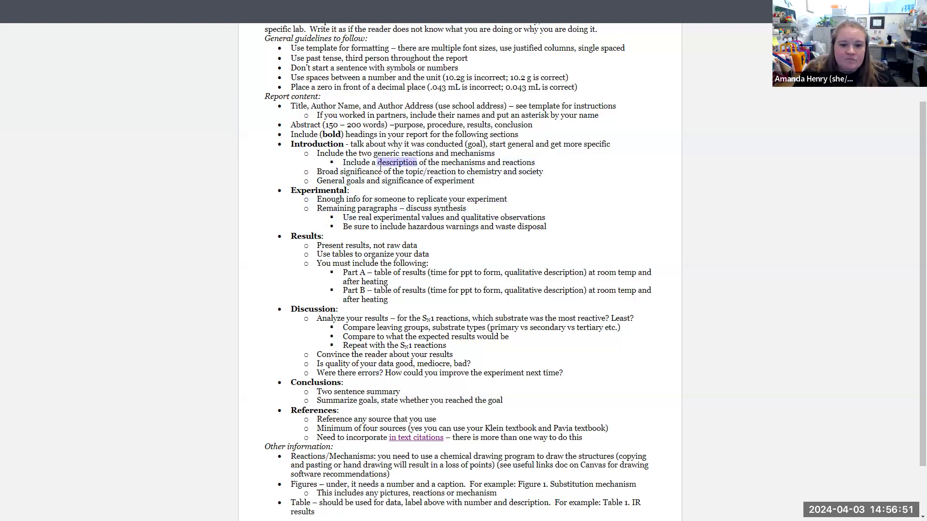
left_click_drag(317, 171, 530, 173)
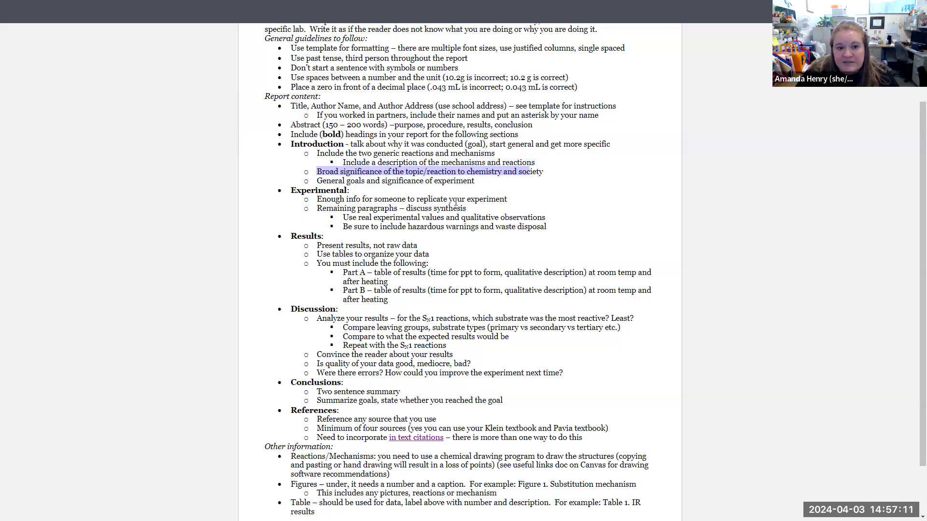
double_click(313, 189)
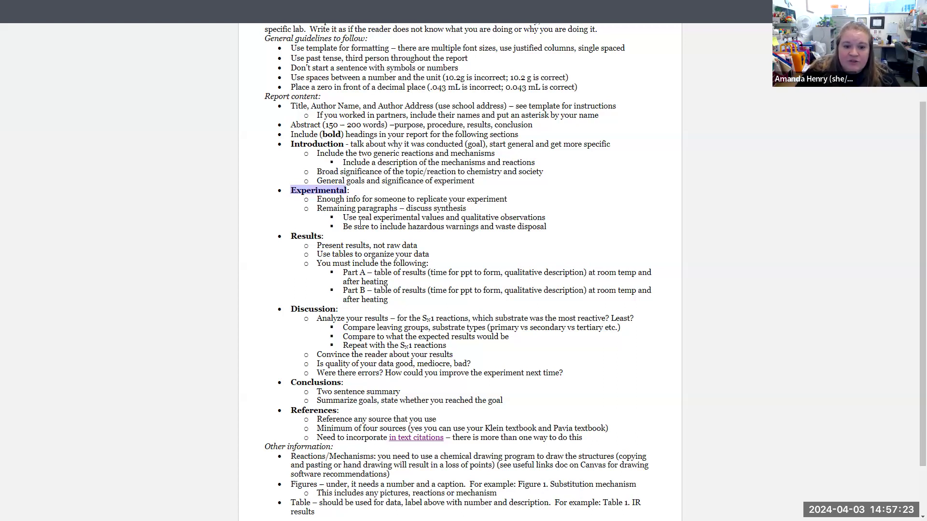
left_click_drag(359, 218, 444, 217)
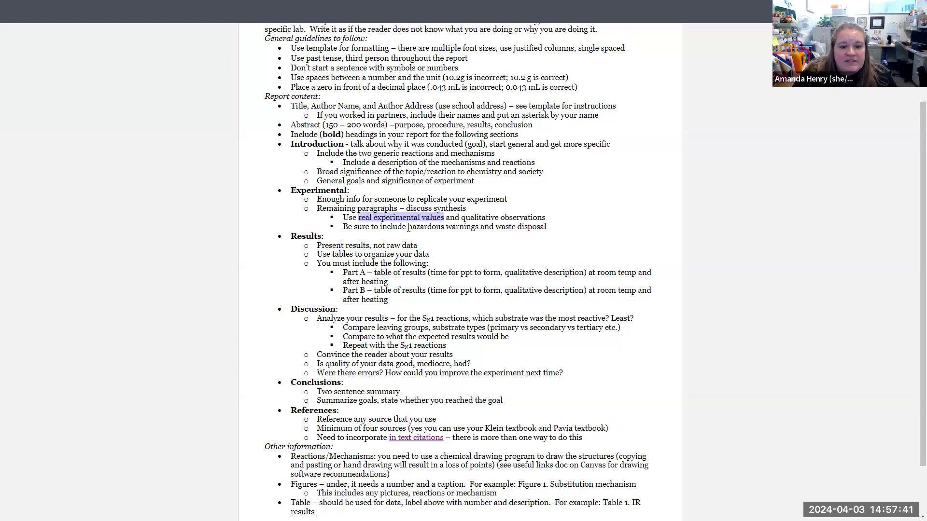
left_click_drag(409, 227, 548, 228)
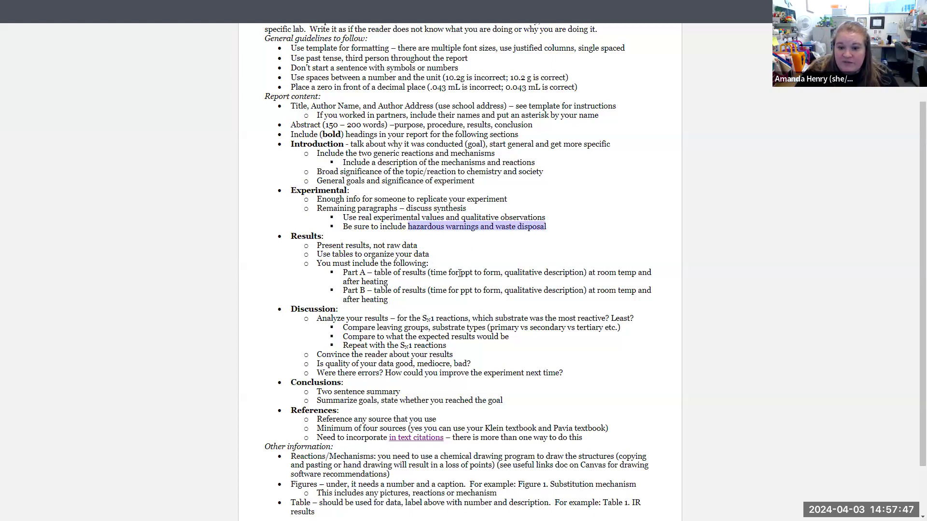
scroll(365, 310, "down", 3)
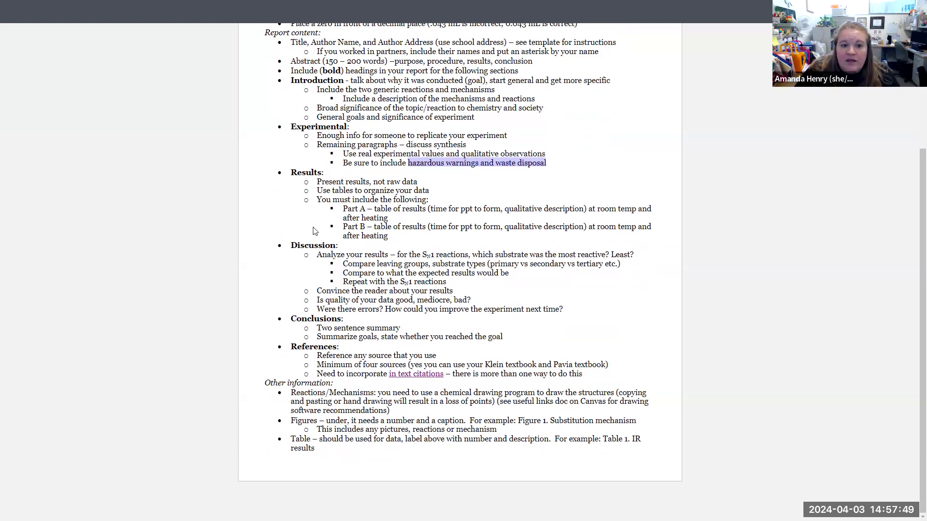
left_click(304, 182)
double_click(305, 173)
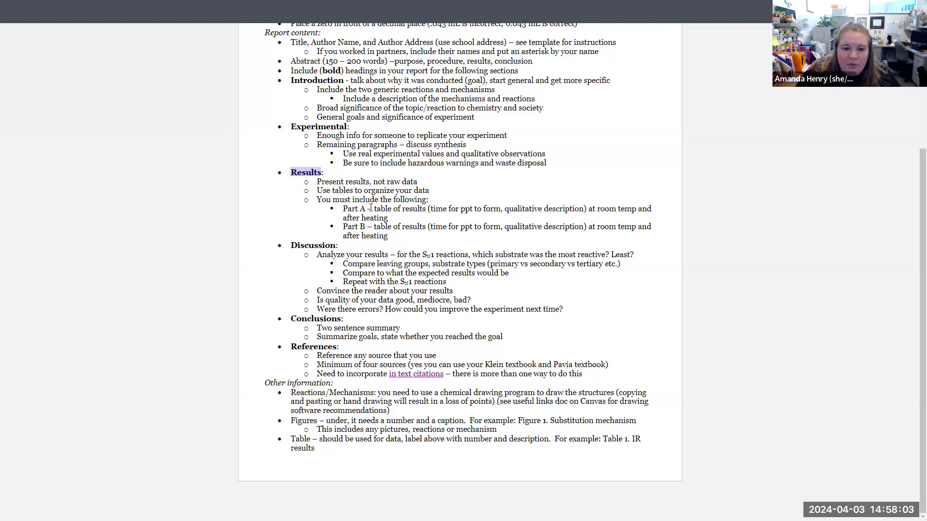
left_click_drag(429, 210, 499, 209)
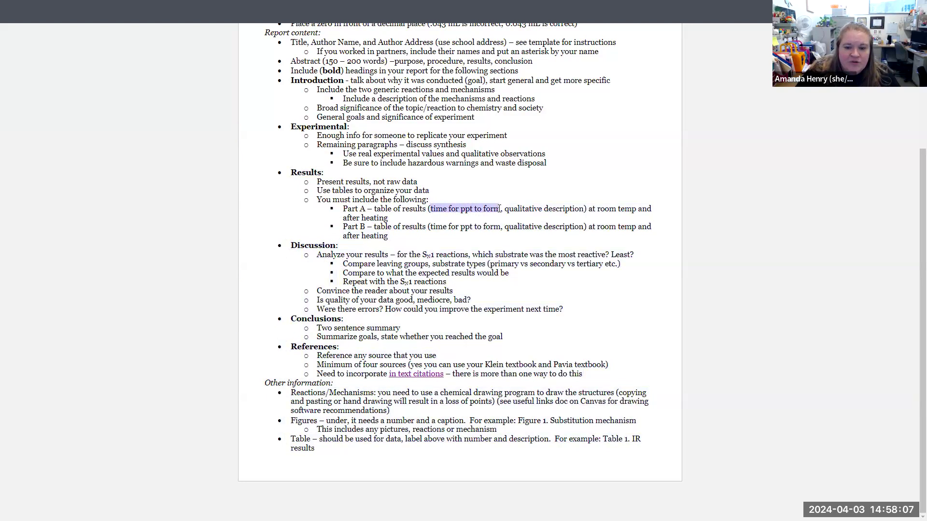
left_click_drag(499, 209, 565, 209)
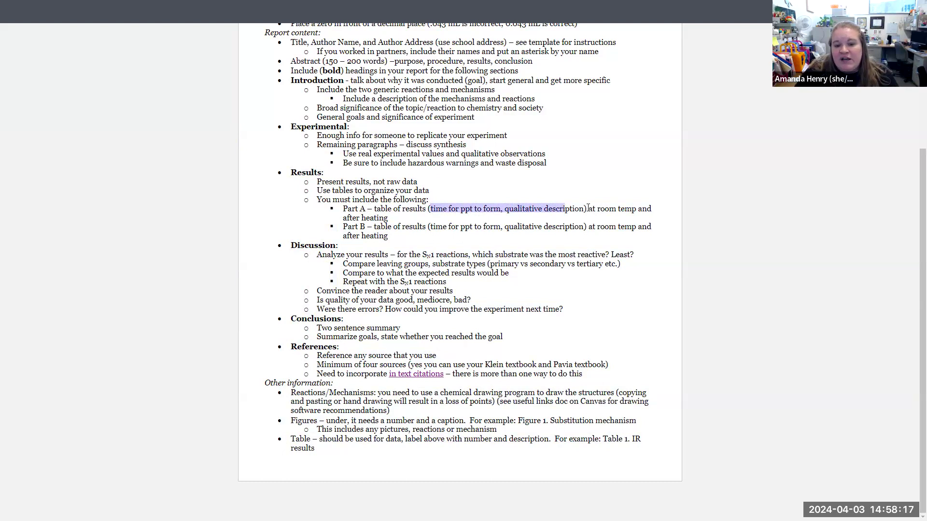
double_click(605, 209)
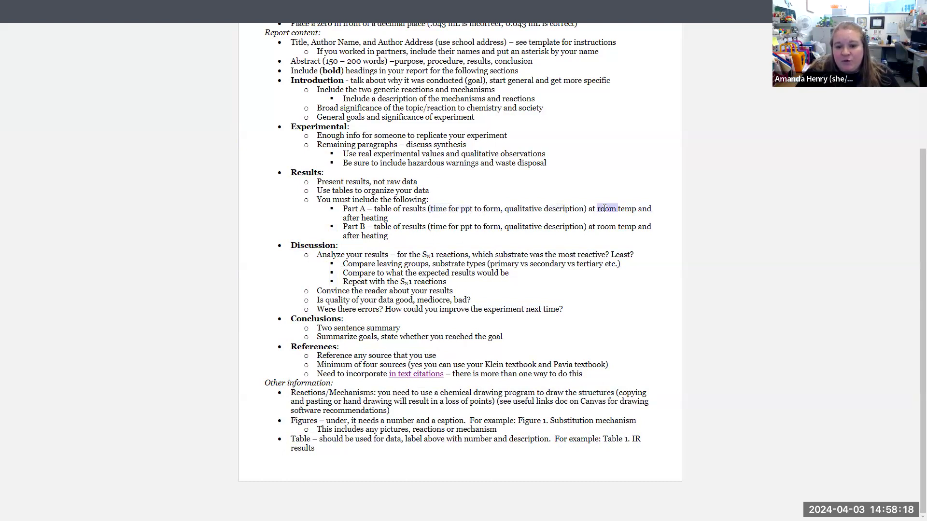
double_click(374, 217)
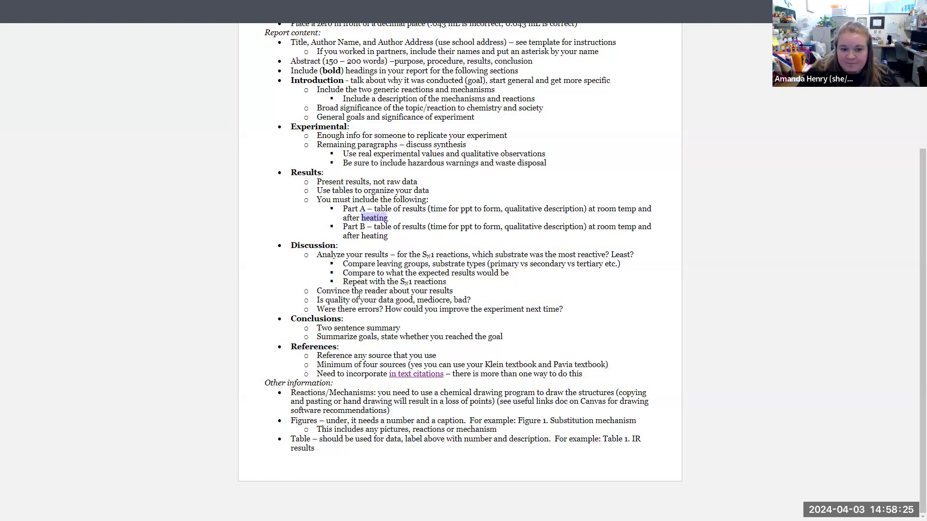
double_click(318, 245)
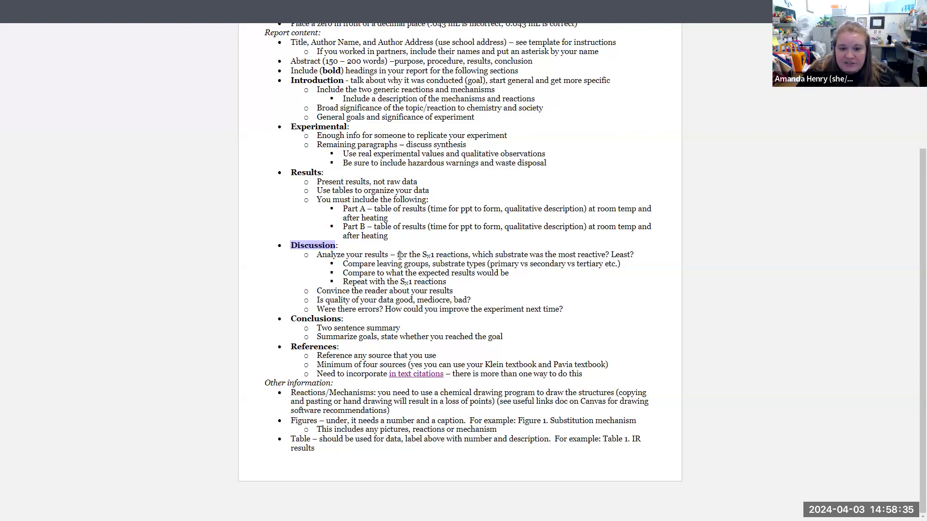
double_click(507, 255)
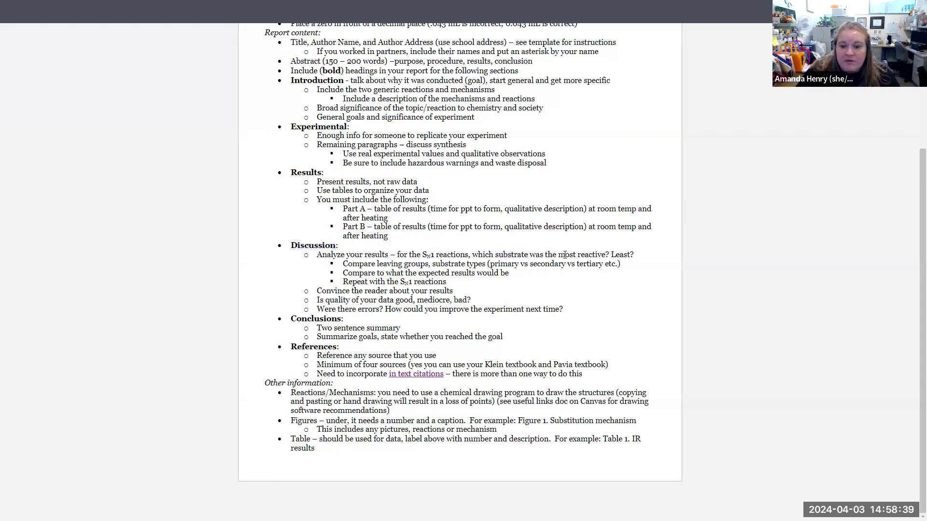
left_click_drag(563, 254, 632, 253)
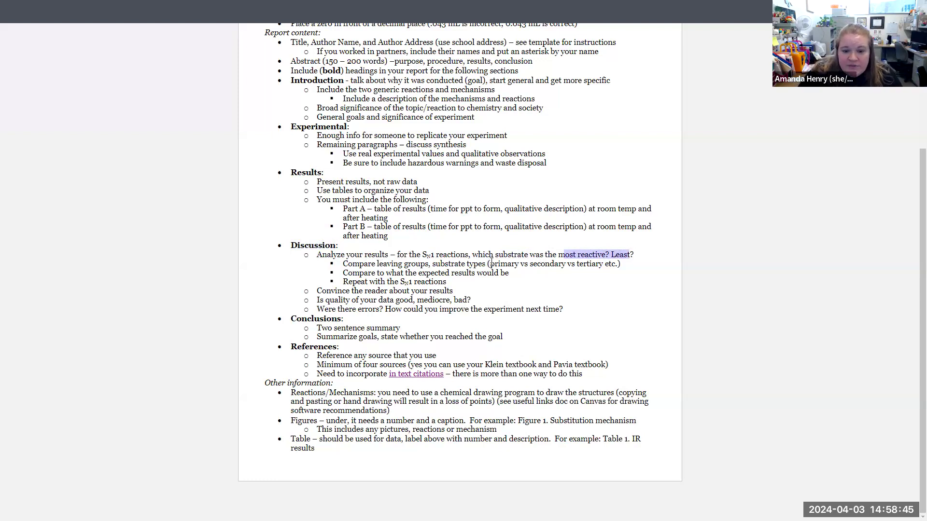
left_click_drag(490, 264, 604, 265)
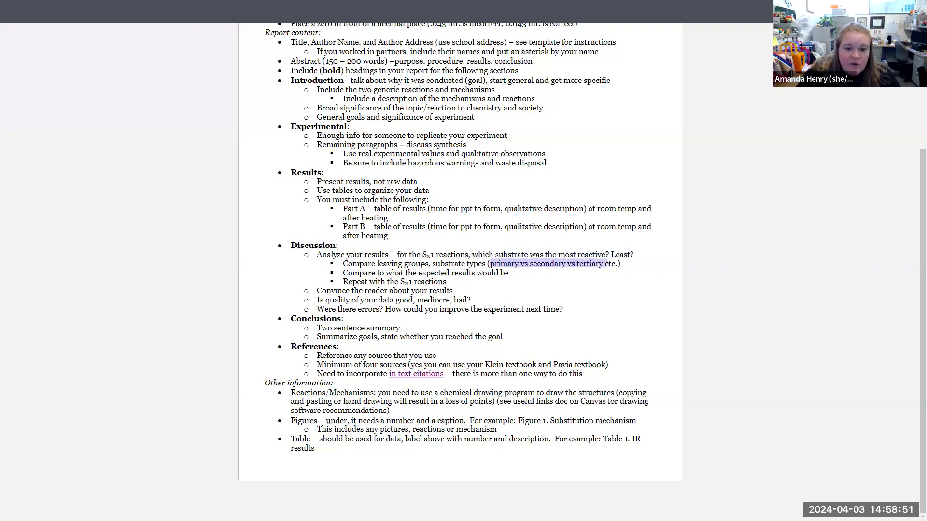
mouse_move(426, 263)
left_mouse_down()
mouse_move(425, 273)
mouse_move(357, 265)
left_mouse_up()
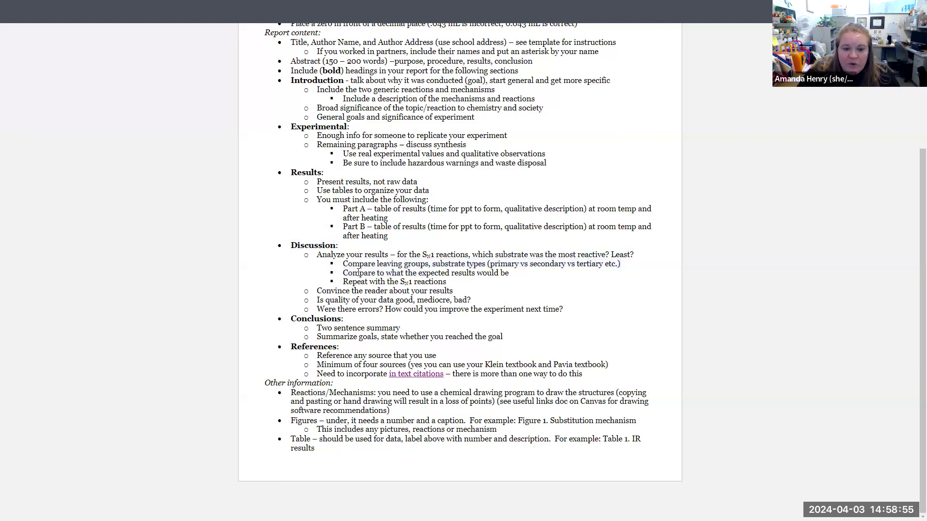
left_click_drag(359, 275, 493, 273)
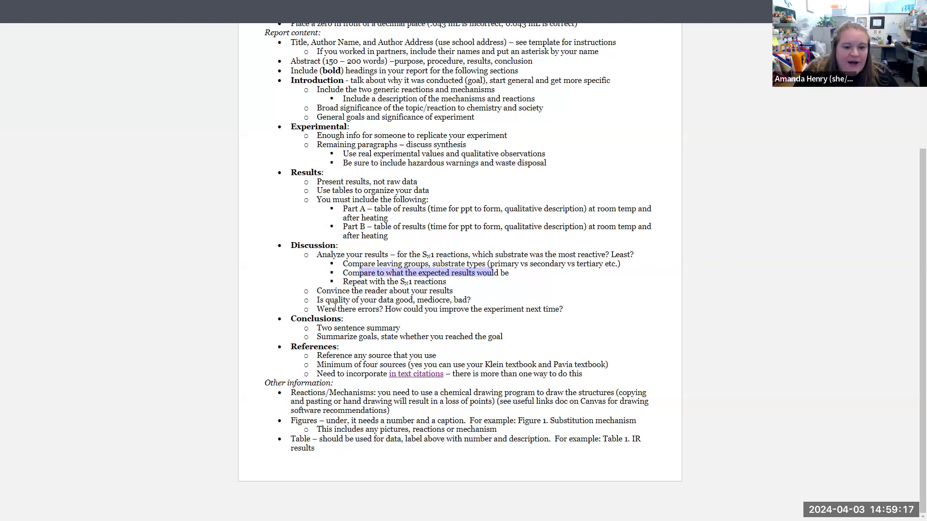
left_click_drag(338, 309, 480, 309)
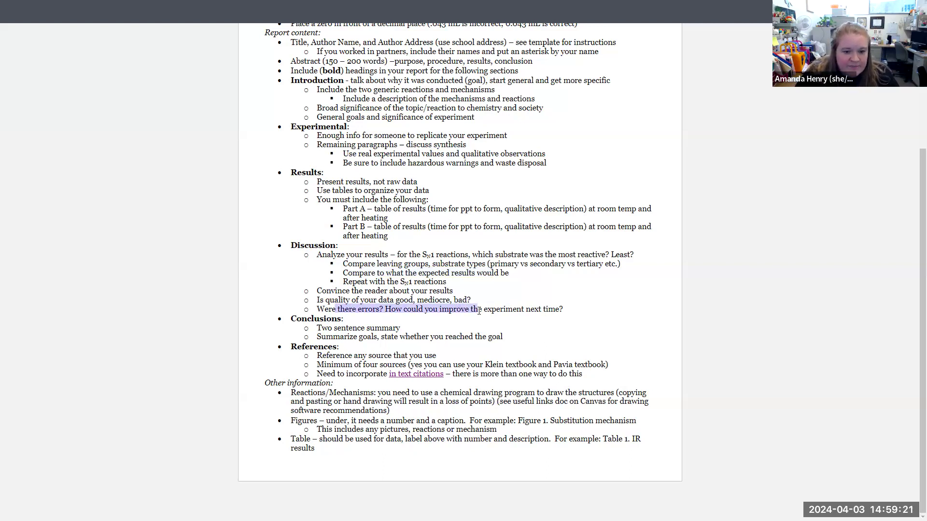
left_click(345, 295)
left_click_drag(344, 299, 465, 305)
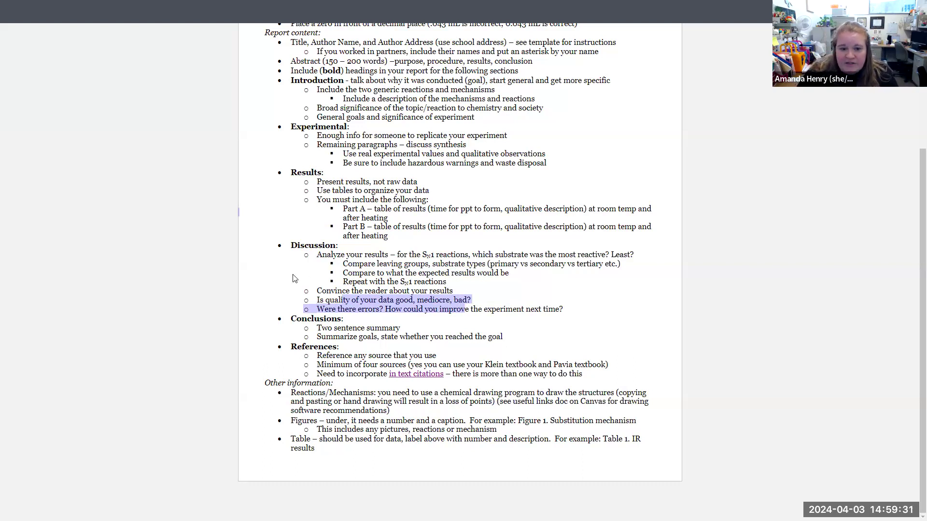
left_click(367, 284)
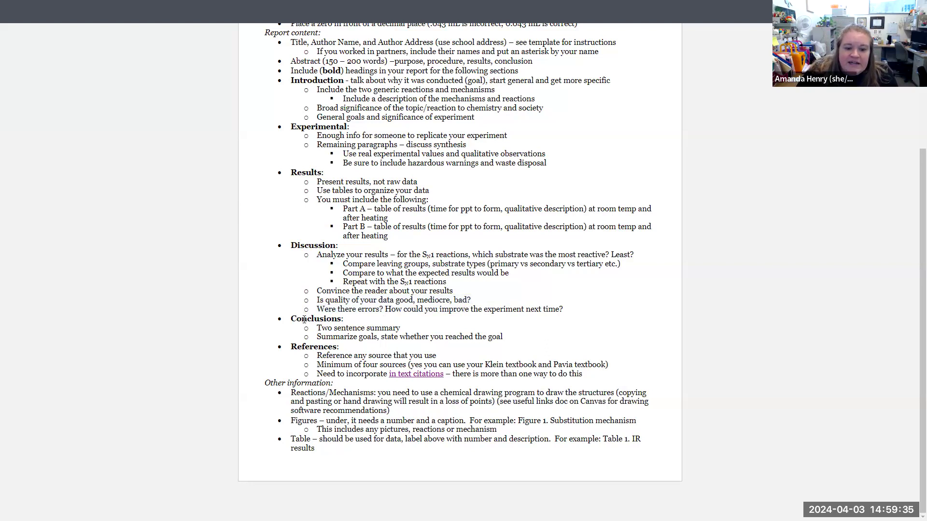
double_click(304, 318)
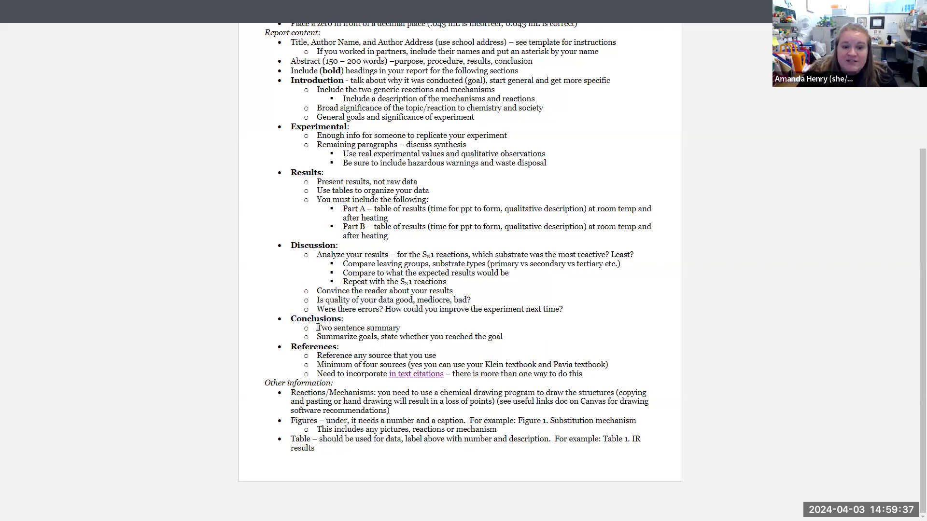
left_click_drag(317, 328, 400, 328)
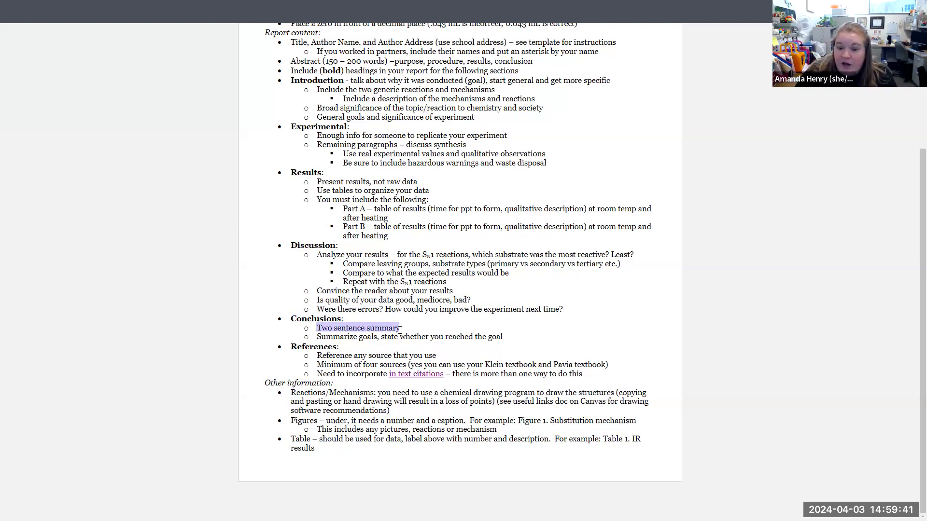
left_click(361, 340)
double_click(367, 337)
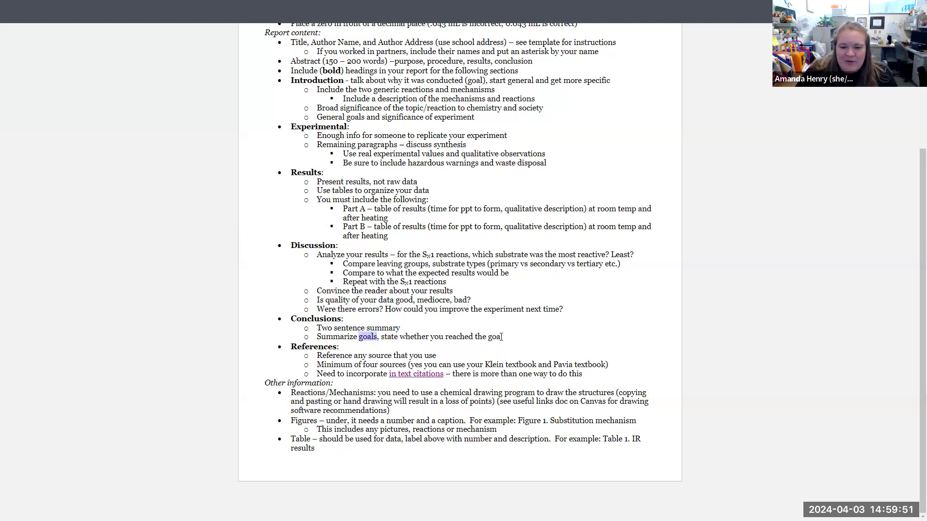
left_click_drag(502, 336, 446, 337)
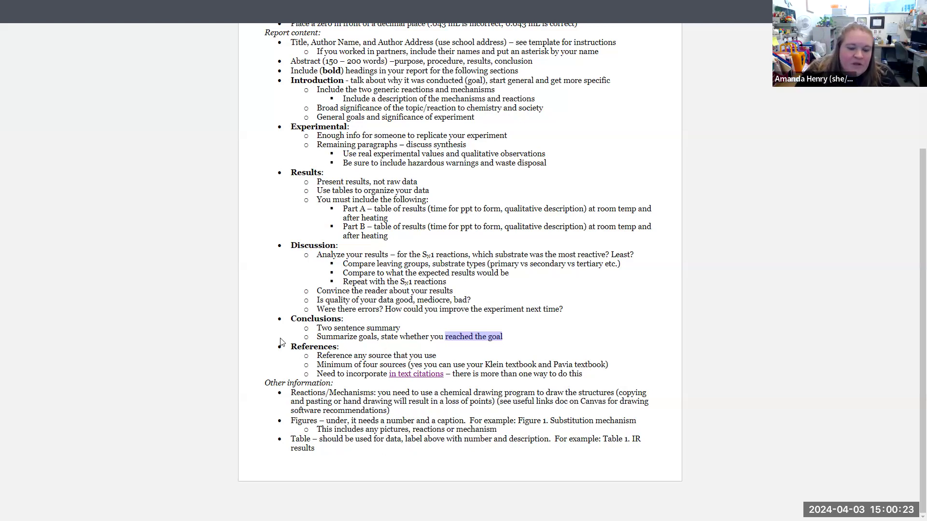
double_click(292, 347)
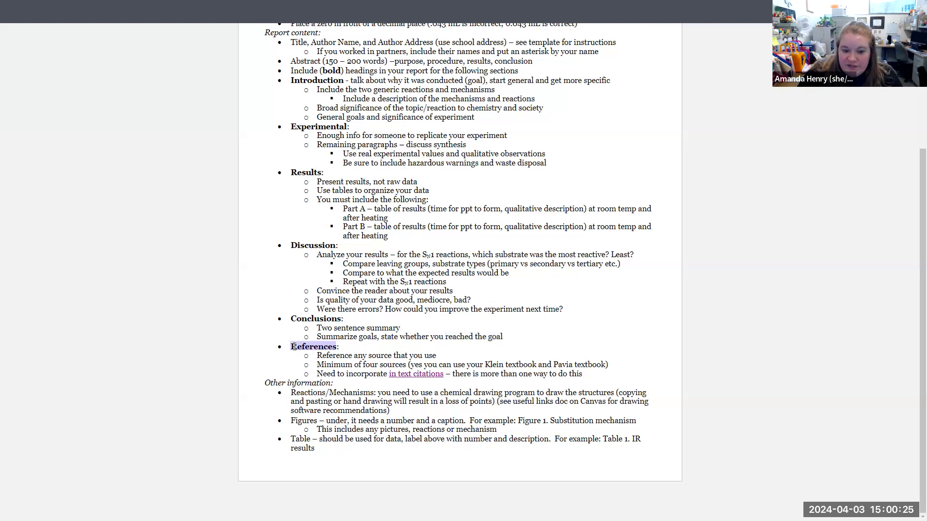
double_click(371, 364)
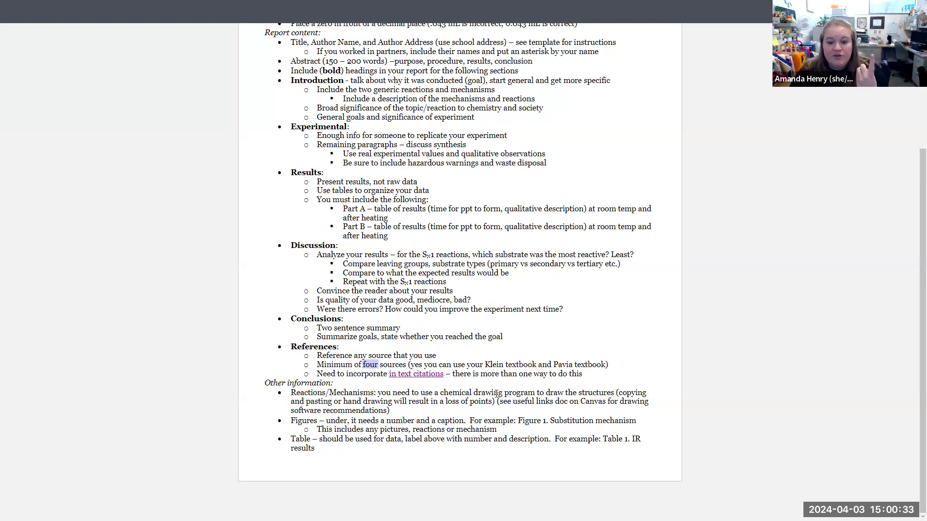
double_click(494, 364)
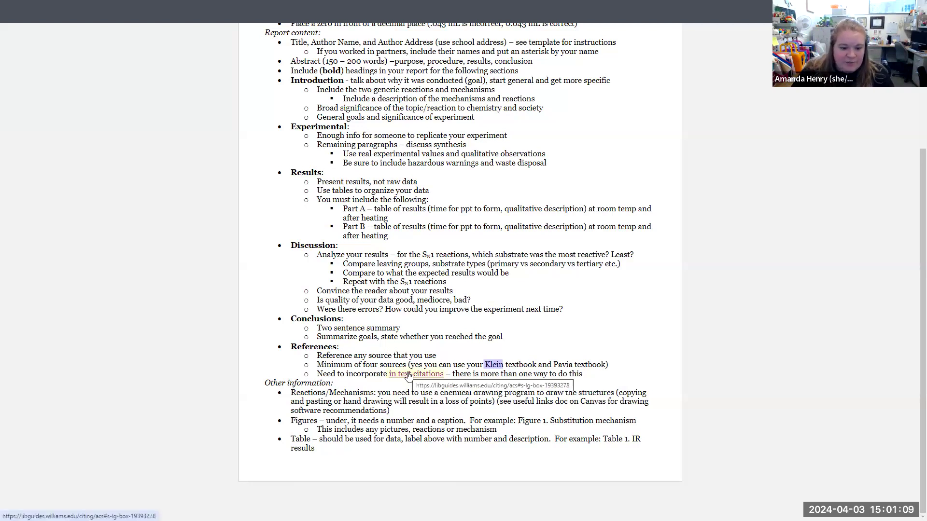
Step: Exit full screen and open the in-text citations guide in a new tab
key("Escape")
right_click(357, 403)
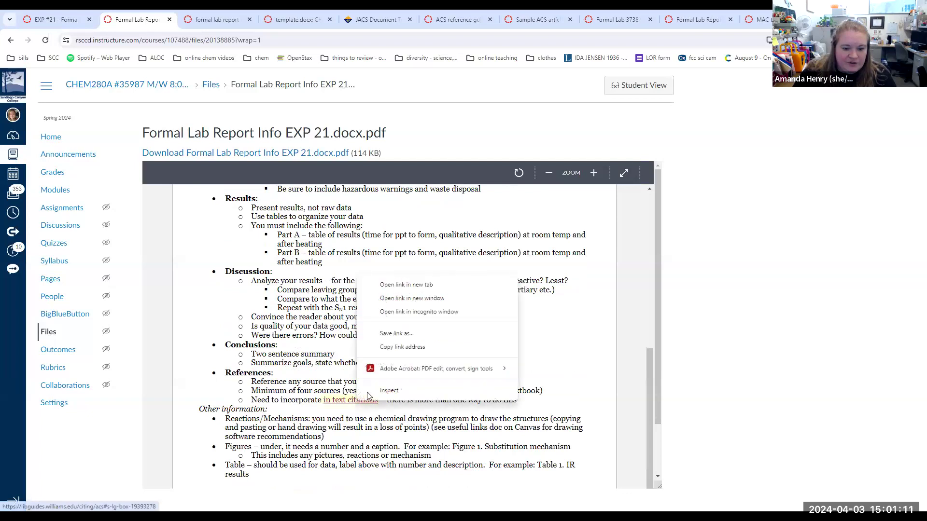
left_click(406, 284)
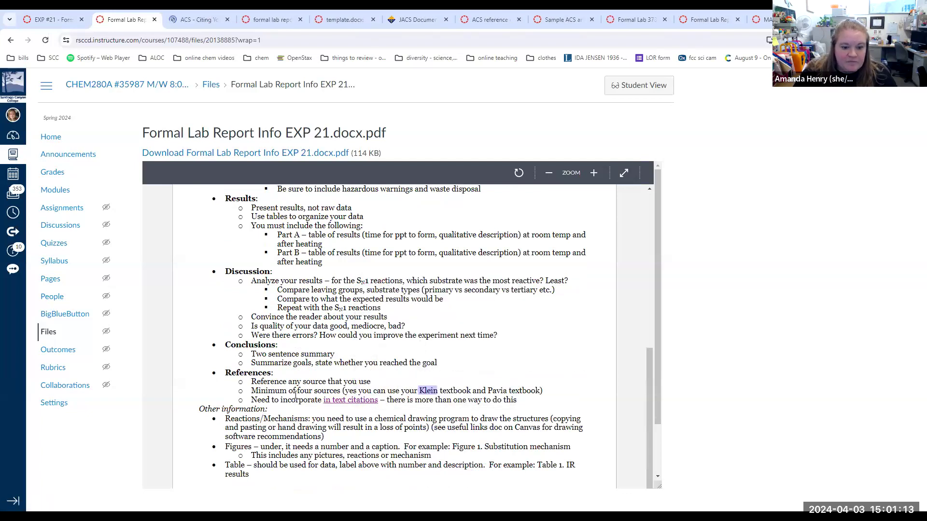
scroll(296, 402, "down", 3)
scroll(282, 425, "down", 3)
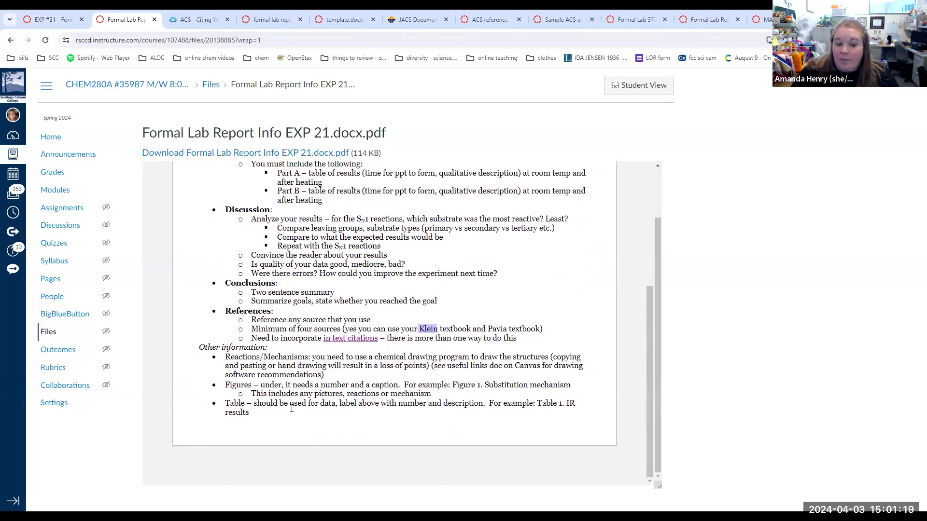
Step: Highlight the Figure 1, Table 1 and drawing-program examples, then open Modules in a new tab
left_click_drag(226, 384, 238, 394)
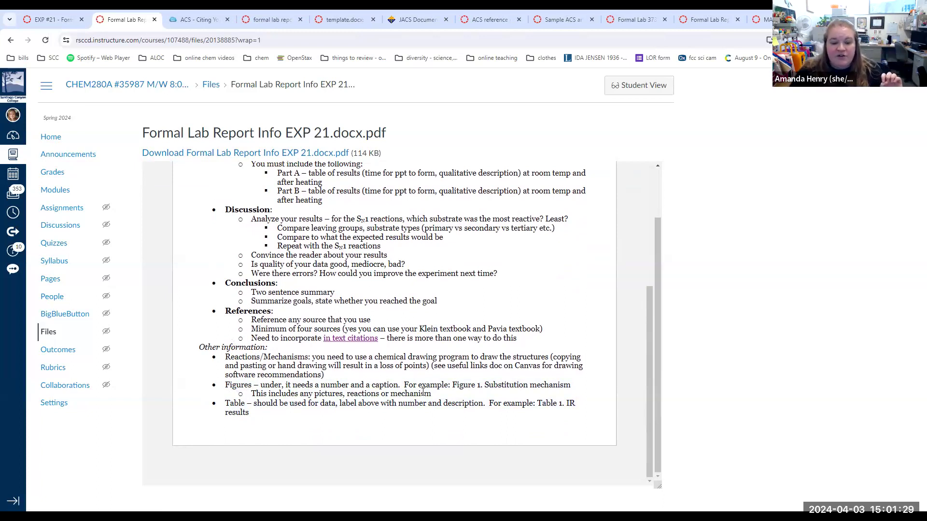
left_click_drag(453, 384, 570, 386)
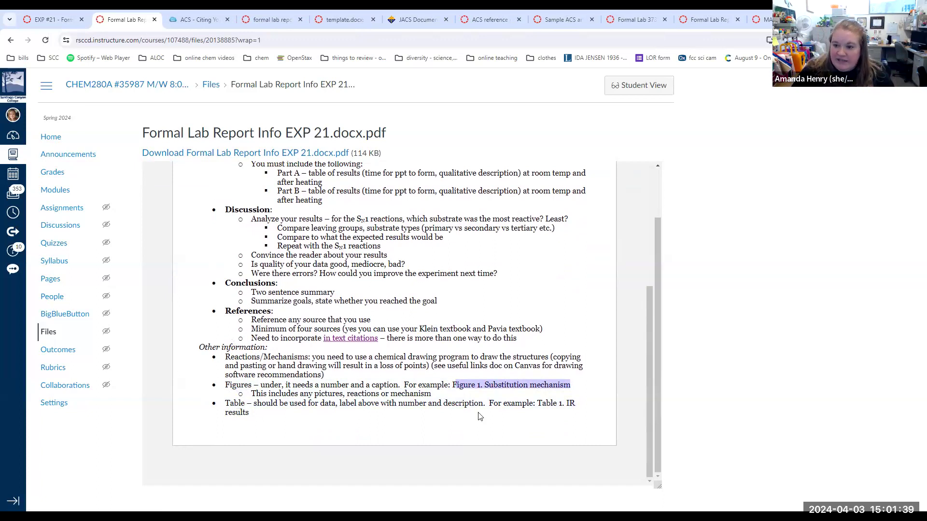
left_click_drag(538, 403, 578, 412)
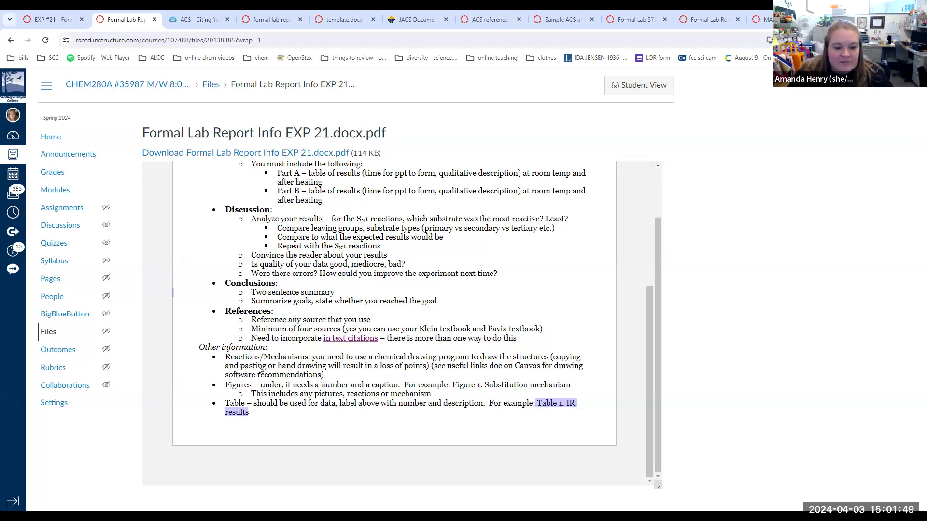
left_click(324, 377)
left_click_drag(323, 376, 225, 356)
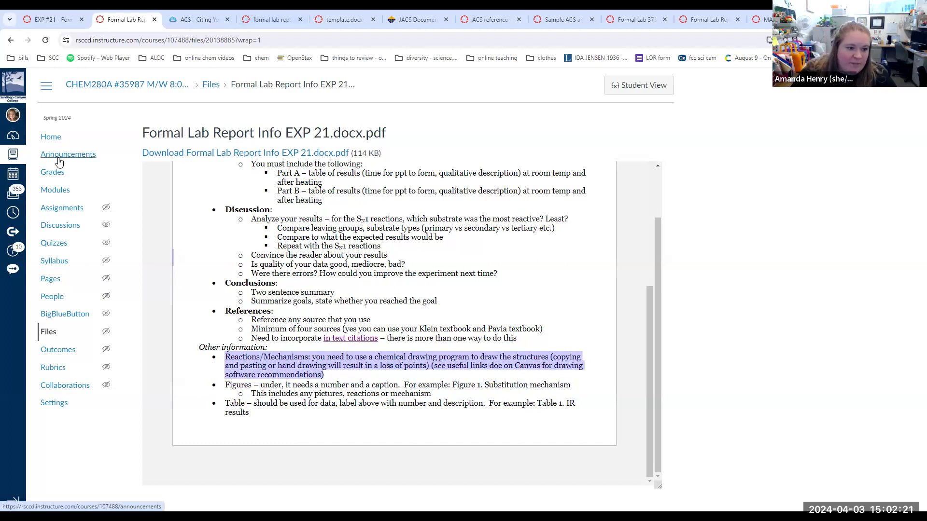
right_click(62, 192)
left_click(101, 202)
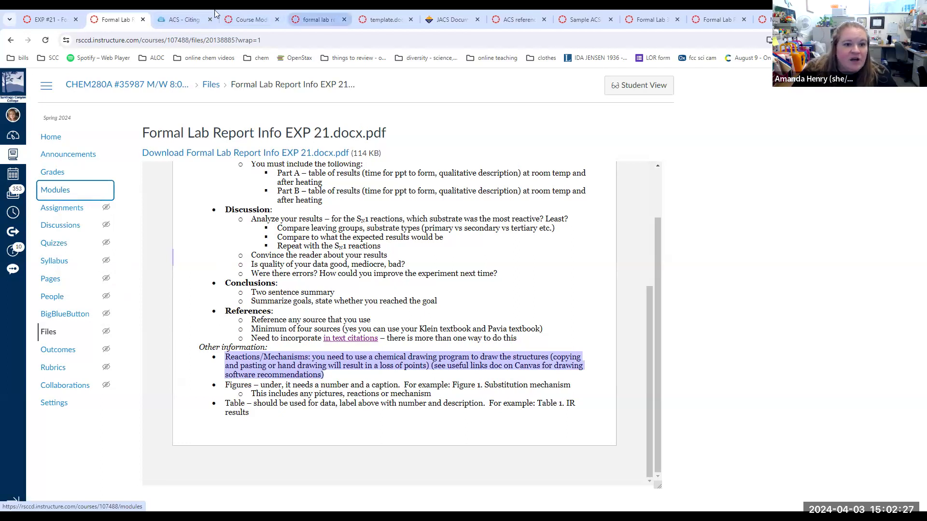
left_click(317, 19)
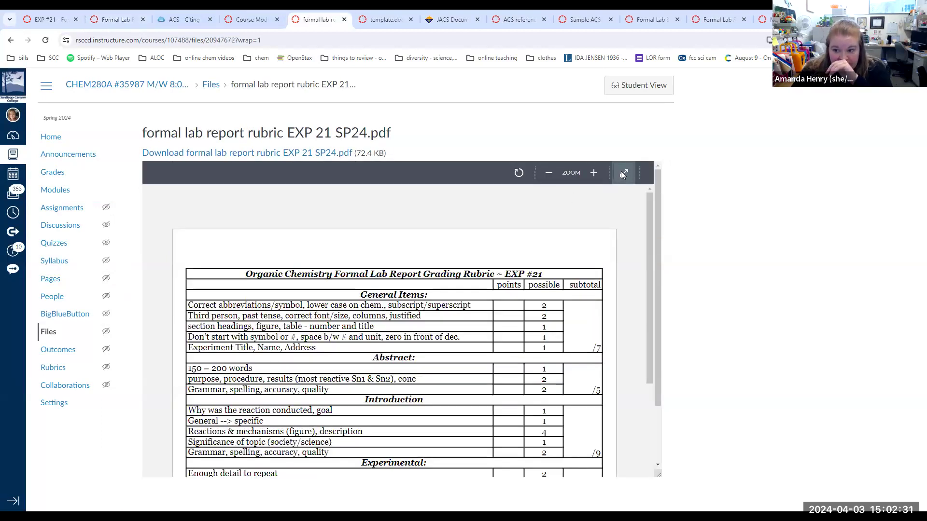
left_click(623, 172)
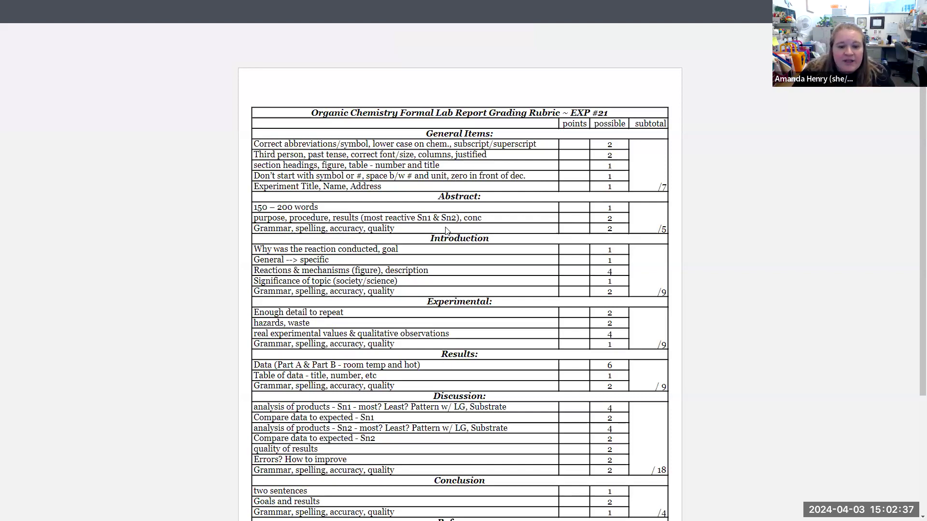
scroll(446, 231, "down", 3)
scroll(464, 203, "down", 3)
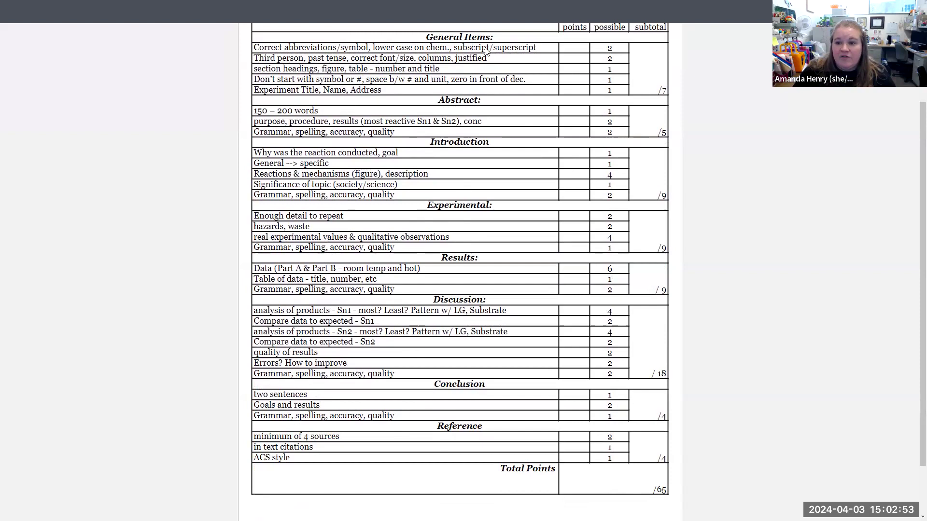
key("Escape")
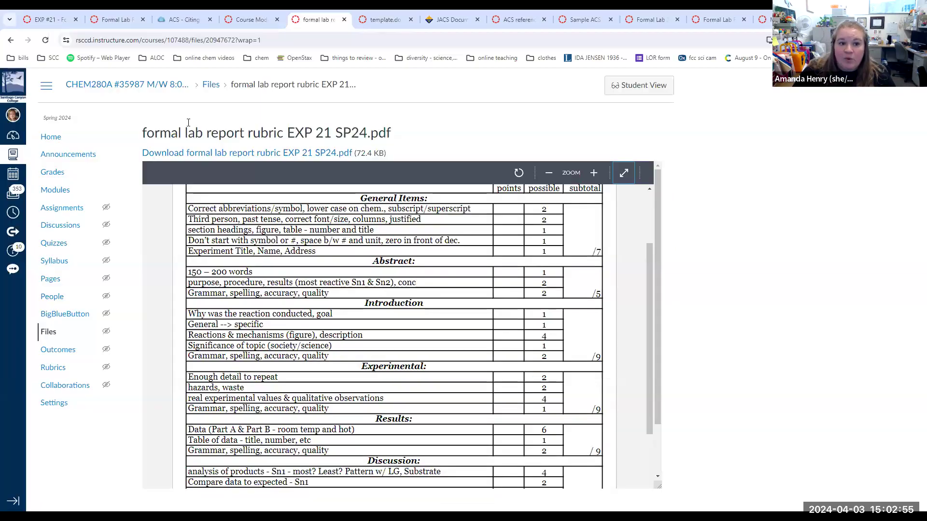
left_click(119, 20)
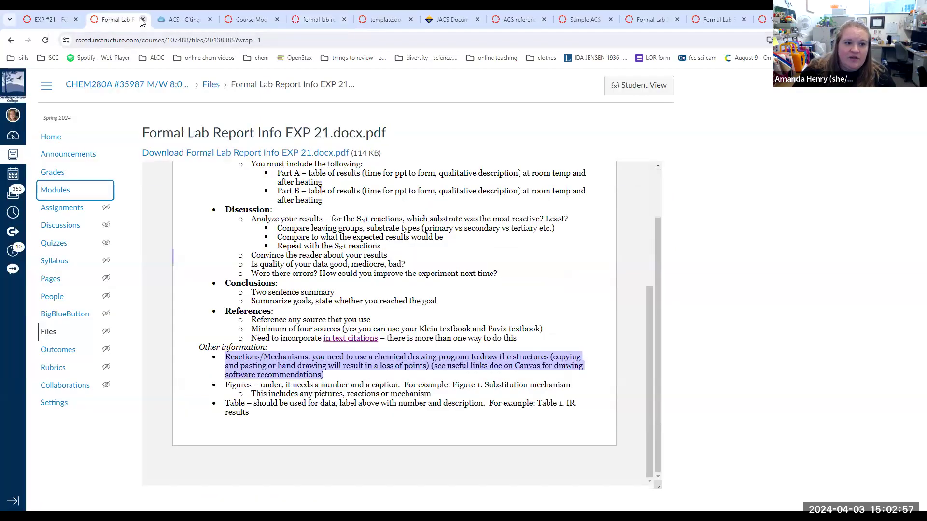
Step: Close the info and rubric tabs, then review the Word template full screen, highlighting its table caption
left_click(252, 19)
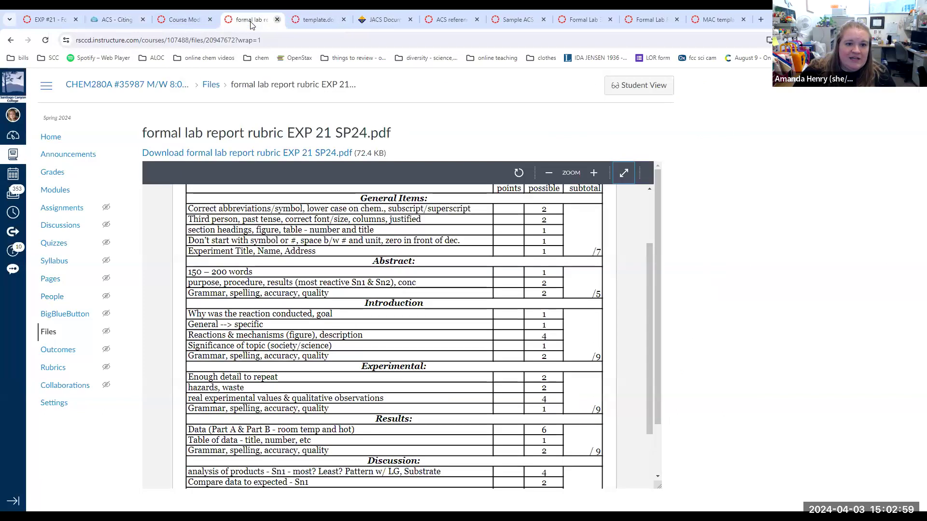
left_click(277, 20)
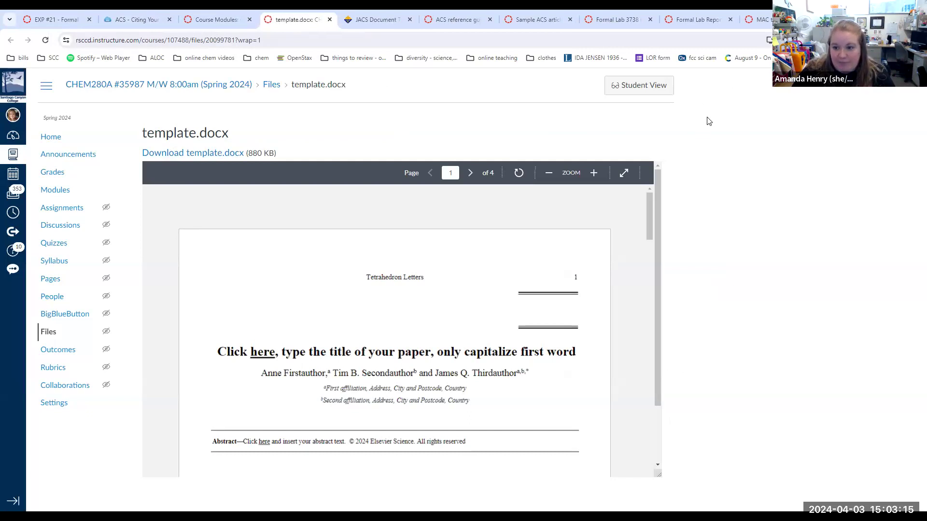
left_click(626, 177)
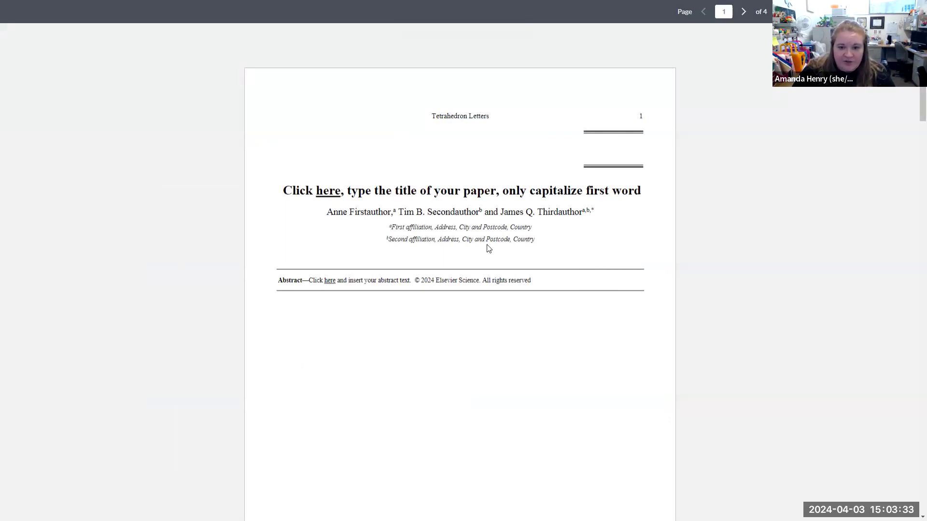
scroll(487, 249, "down", 3)
scroll(487, 248, "down", 4)
scroll(487, 248, "down", 4)
scroll(488, 248, "down", 4)
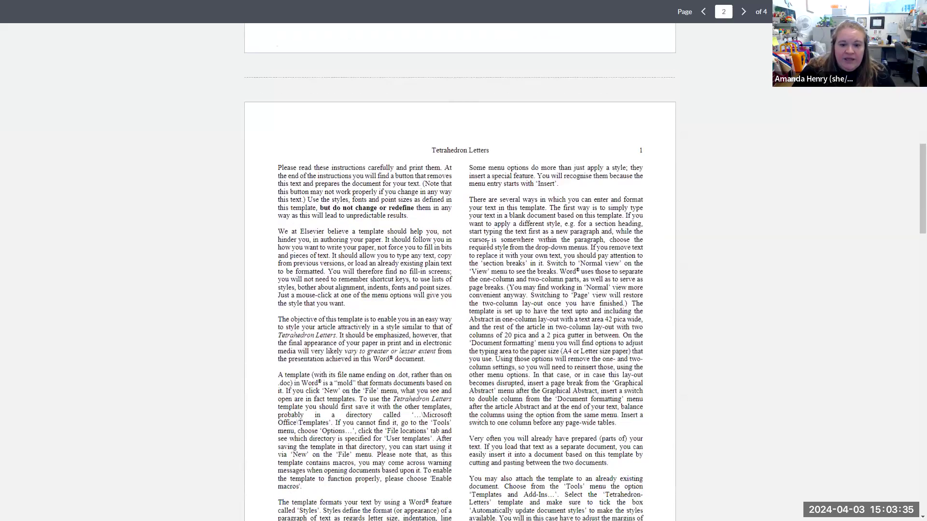
scroll(487, 243, "down", 3)
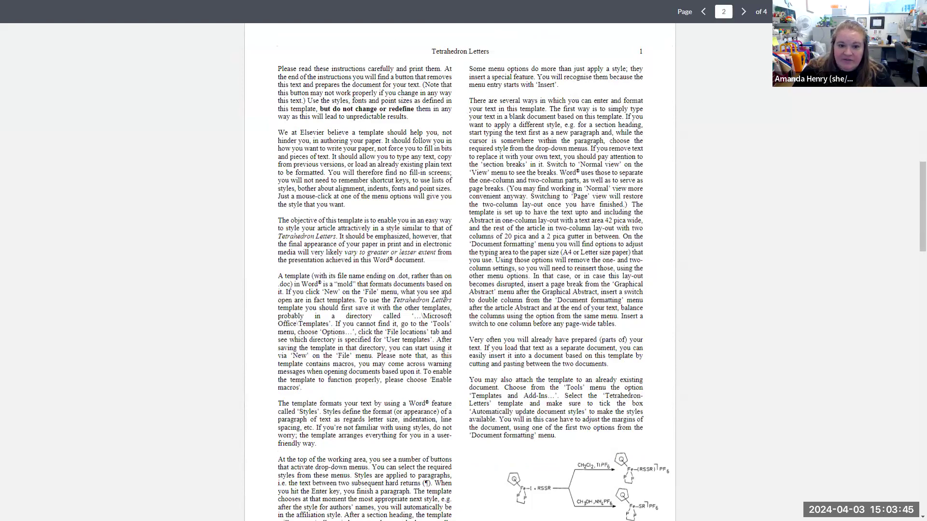
scroll(453, 345, "down", 5)
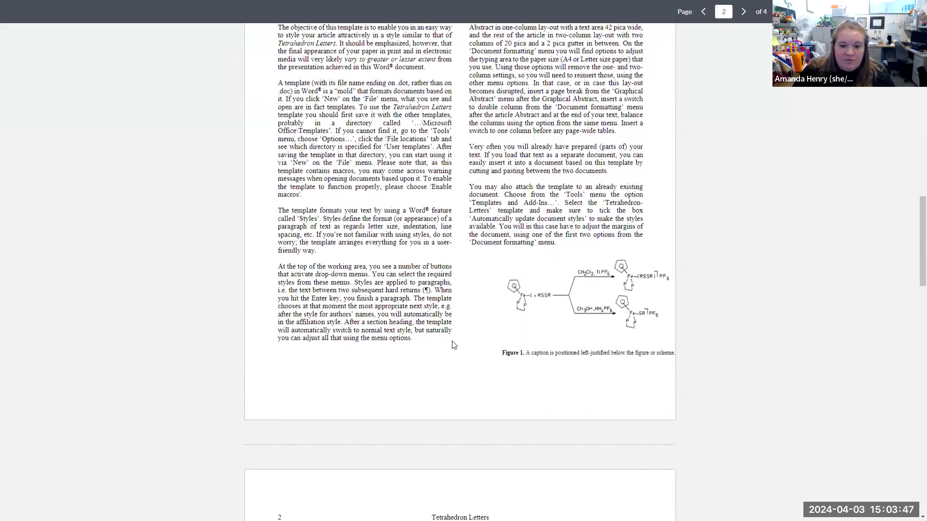
scroll(453, 345, "down", 6)
scroll(316, 268, "down", 3)
left_click_drag(280, 252, 352, 250)
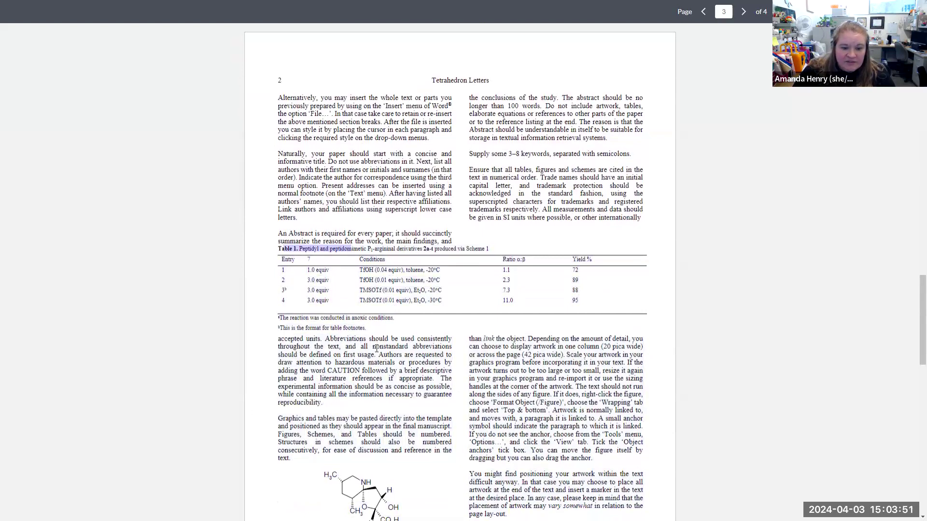
scroll(352, 290, "down", 5)
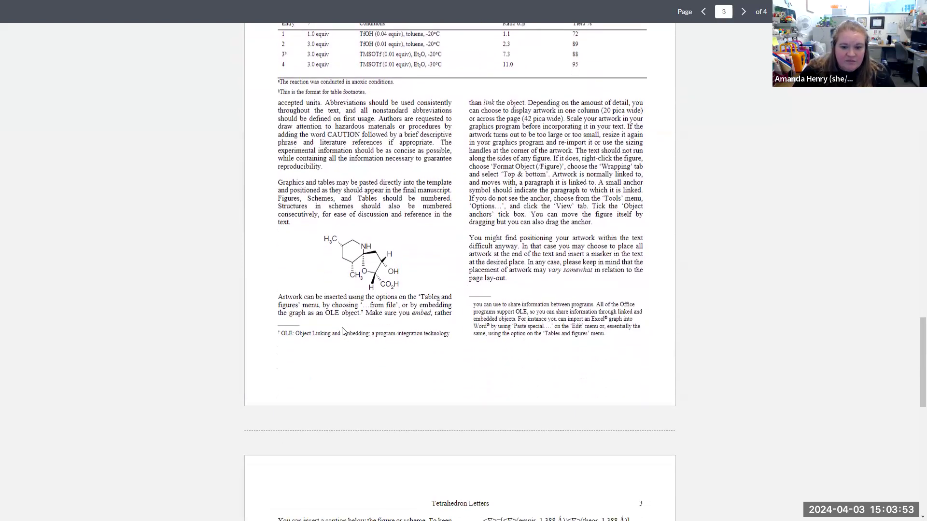
scroll(343, 332, "down", 4)
scroll(342, 331, "down", 4)
scroll(342, 331, "up", 2)
scroll(343, 332, "up", 5)
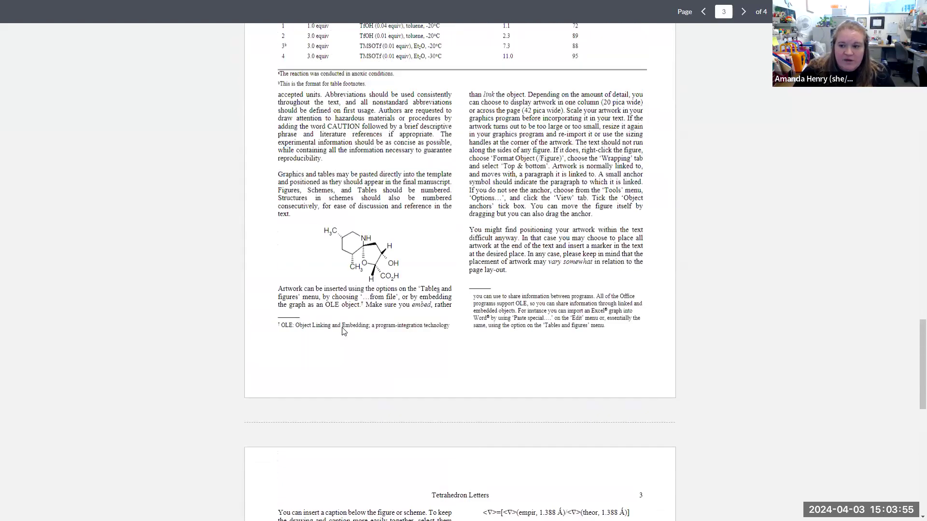
scroll(343, 331, "up", 5)
scroll(434, 289, "up", 5)
scroll(526, 262, "up", 3)
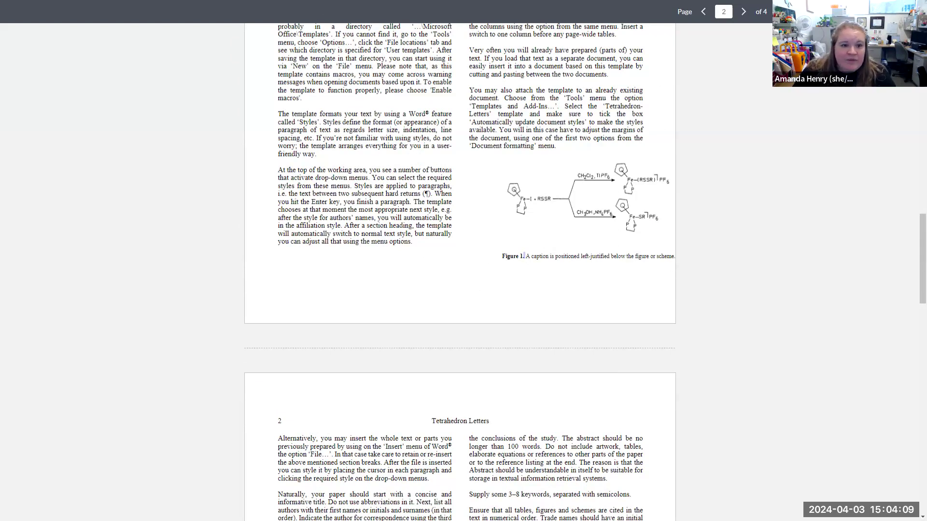
key("Escape")
Step: Recheck the EXP #21 links, then revisit and close the JACS Document Templates page
left_click(355, 19)
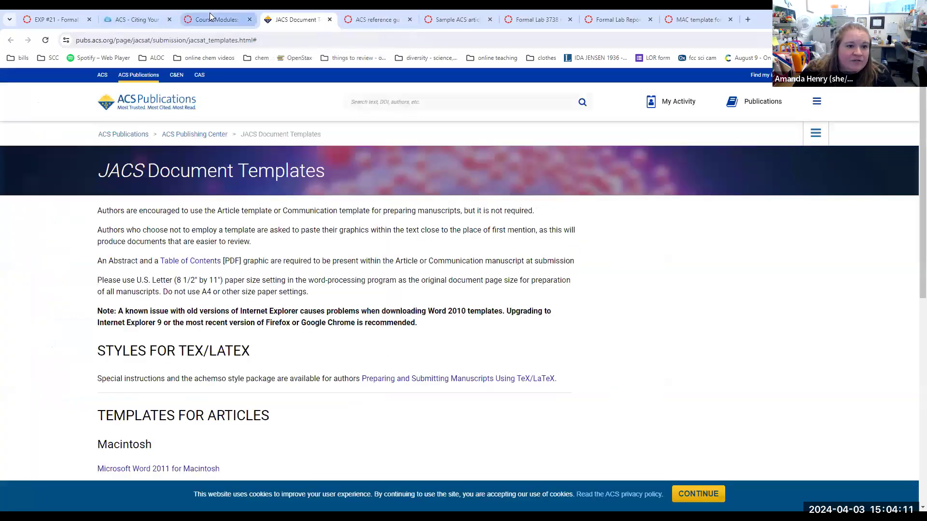
left_click(58, 19)
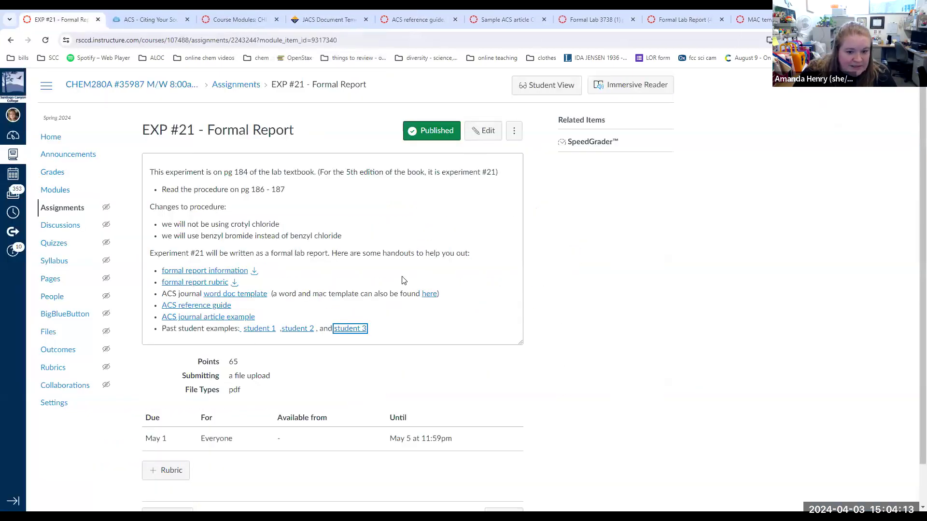
left_click(323, 20)
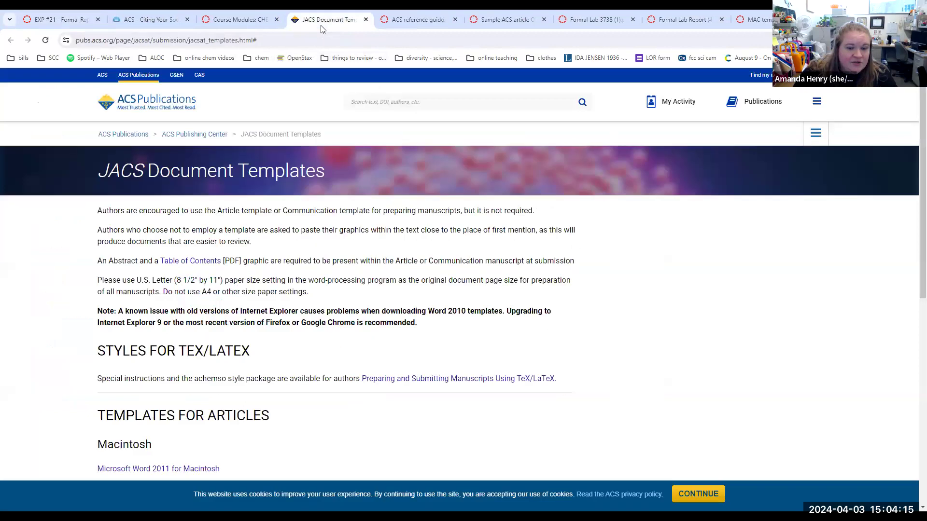
scroll(296, 354, "down", 2)
scroll(283, 359, "down", 2)
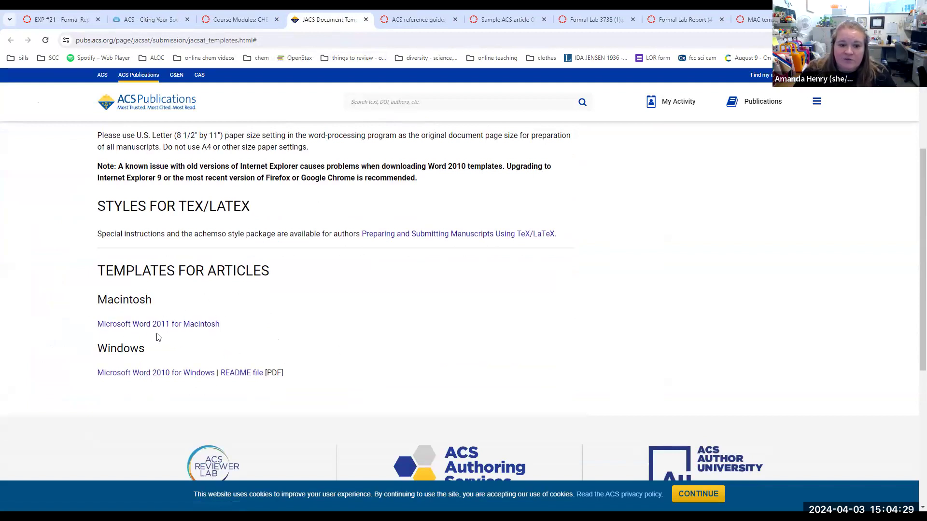
left_click(365, 20)
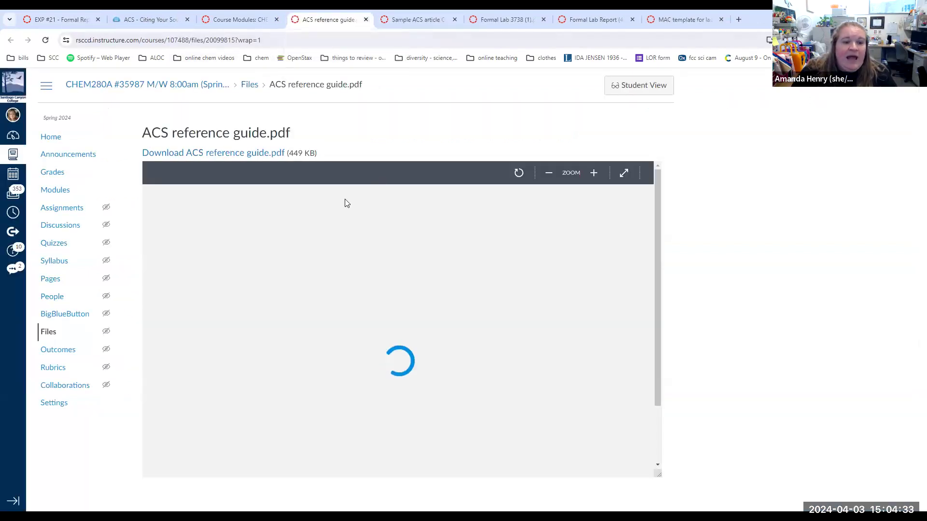
Step: Open the ACS reference guide and highlight a page-5 website citation's organisation and access date
left_click(66, 20)
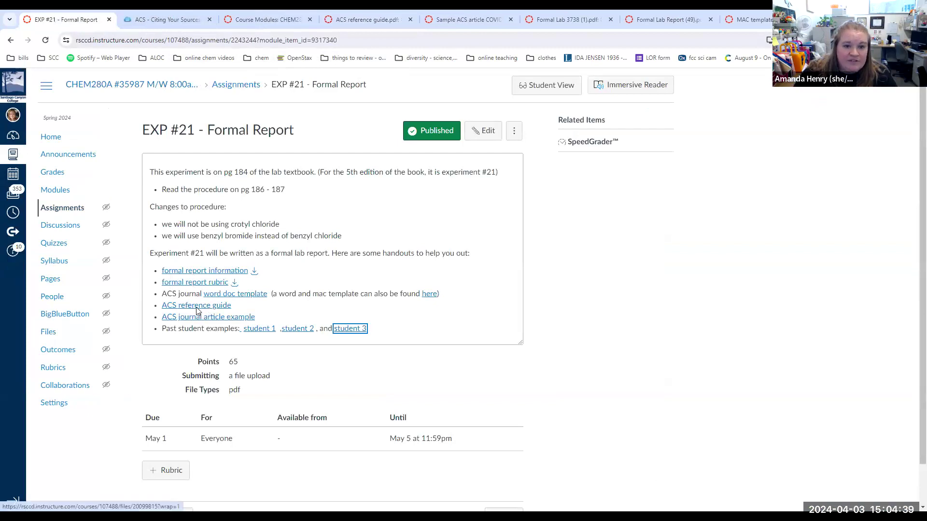
left_click(365, 20)
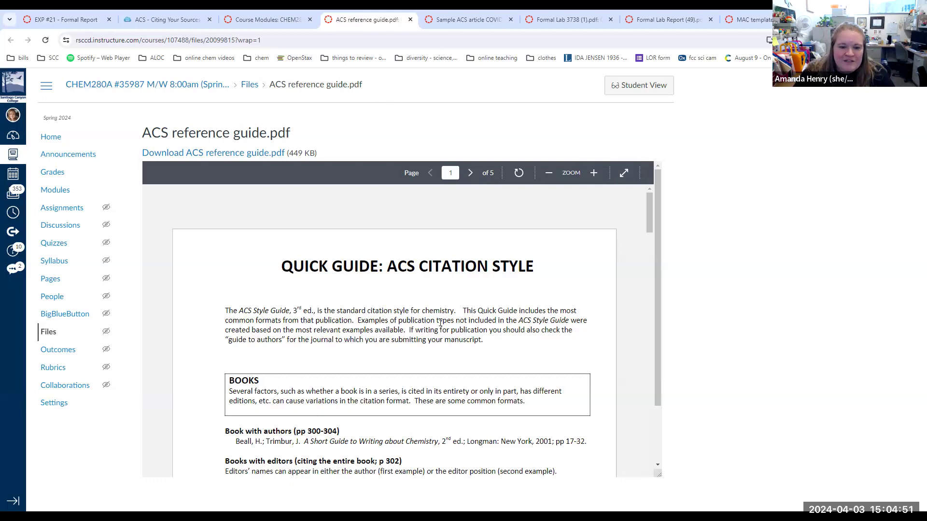
scroll(441, 320, "down", 2)
scroll(441, 322, "down", 2)
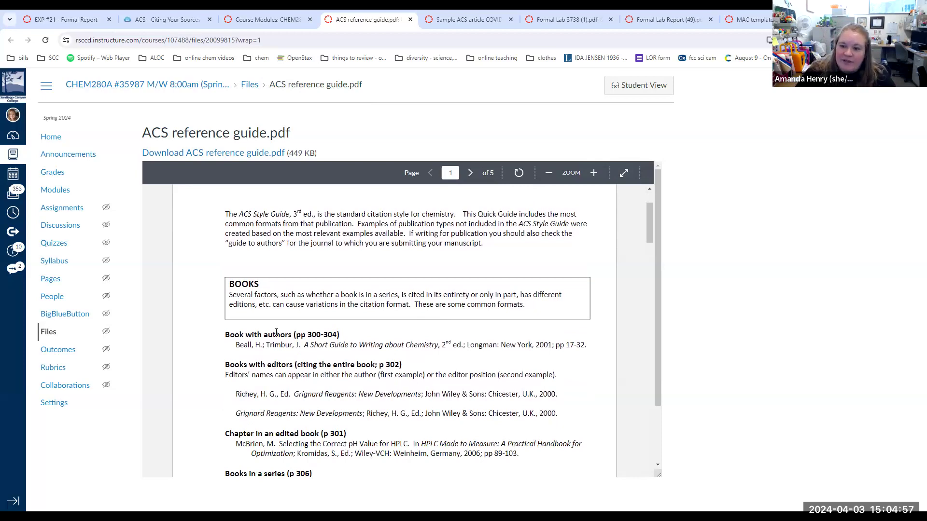
scroll(277, 333, "down", 5)
scroll(277, 333, "down", 5)
scroll(276, 334, "down", 5)
scroll(276, 333, "down", 5)
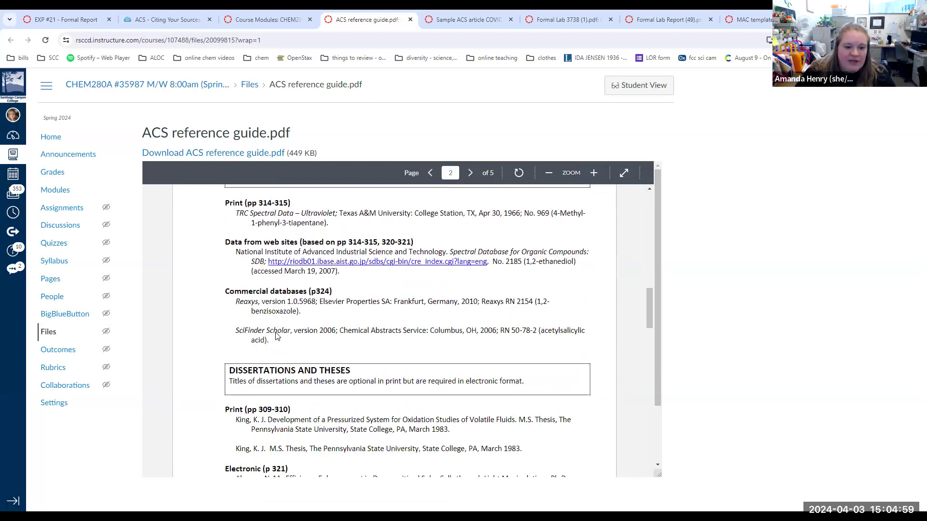
scroll(277, 336, "down", 5)
scroll(277, 336, "down", 5)
scroll(277, 336, "down", 5)
scroll(277, 336, "down", 5)
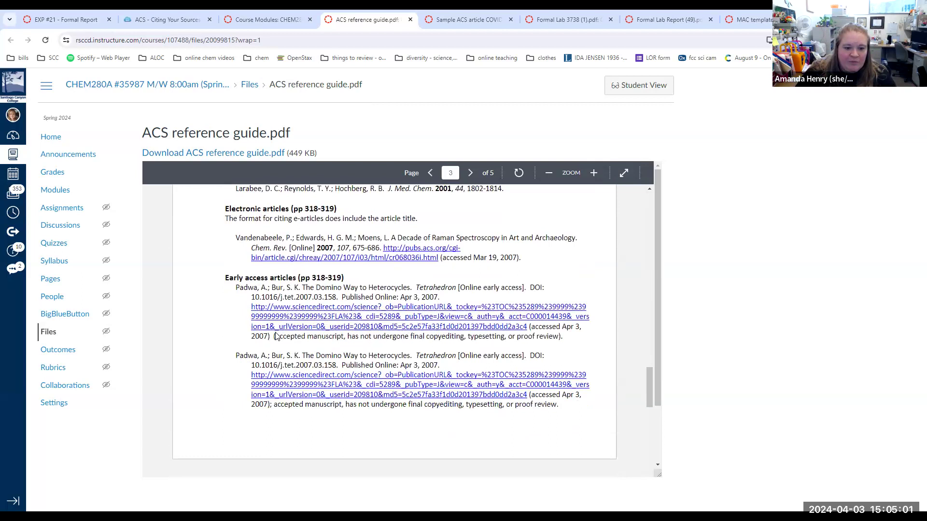
scroll(277, 336, "down", 5)
scroll(276, 337, "down", 5)
scroll(277, 337, "down", 5)
scroll(276, 336, "down", 5)
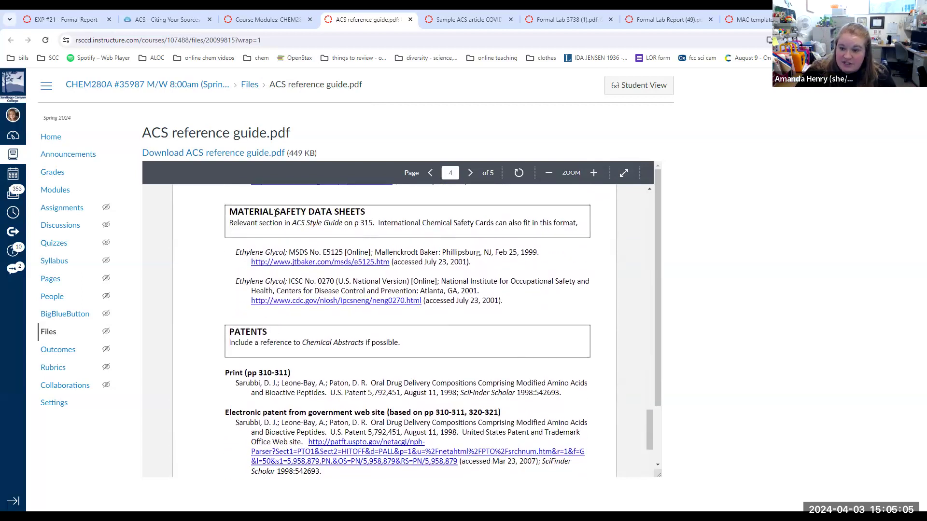
scroll(280, 223, "down", 5)
scroll(280, 223, "down", 5)
scroll(280, 223, "down", 5)
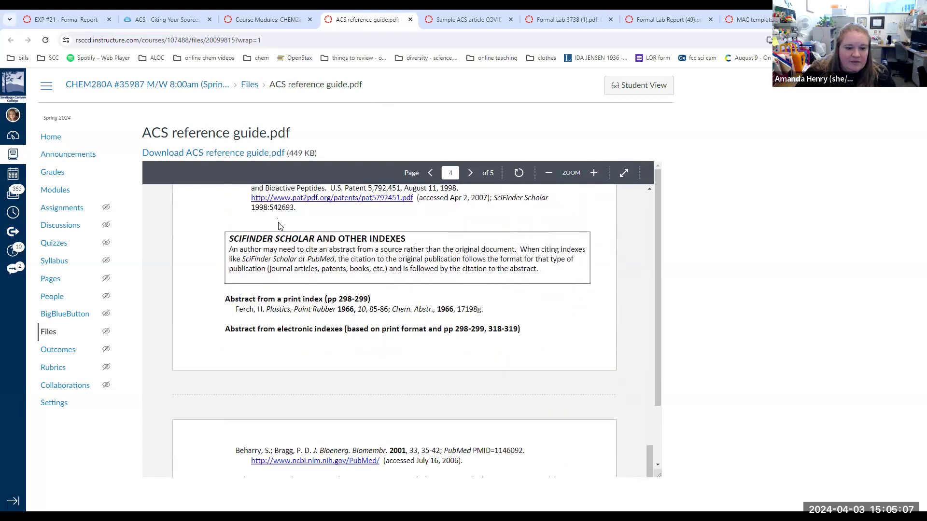
scroll(280, 223, "down", 5)
scroll(279, 226, "down", 3)
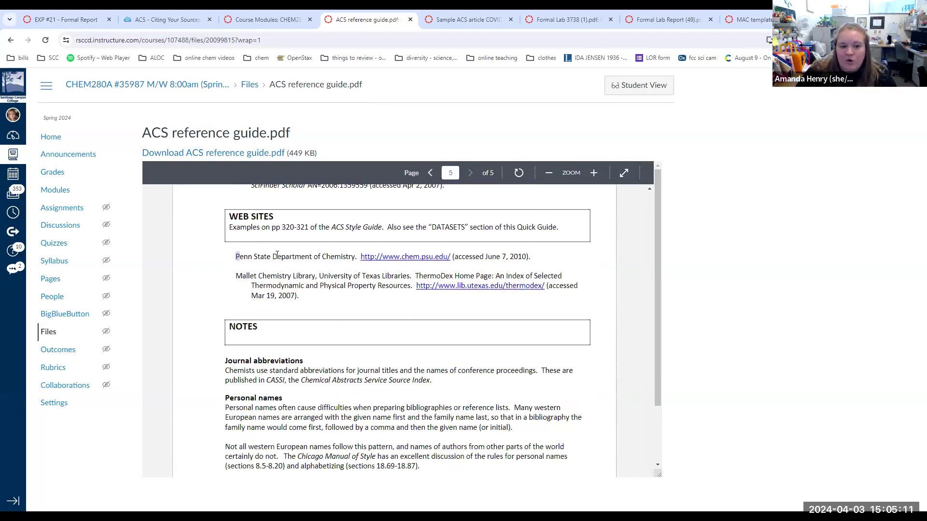
left_click_drag(236, 257, 337, 257)
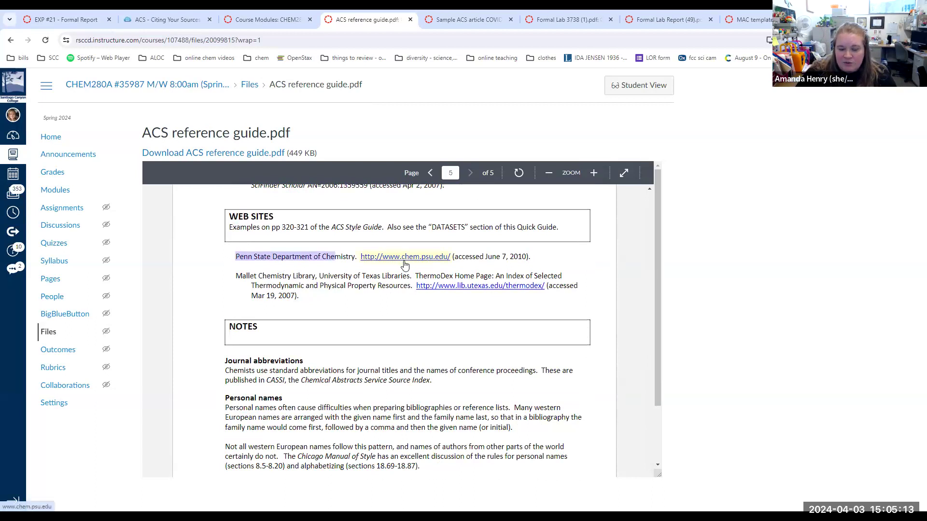
left_click(517, 257)
left_click_drag(527, 256, 464, 258)
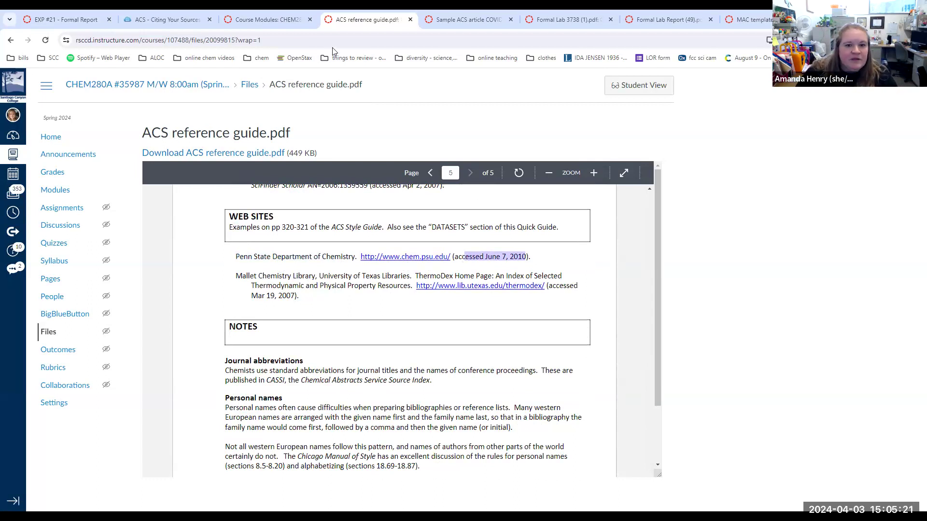
Step: Close the reference guide and expand Superscript numbers and Parenthetical numbering in the ACS citing guide
left_click(410, 19)
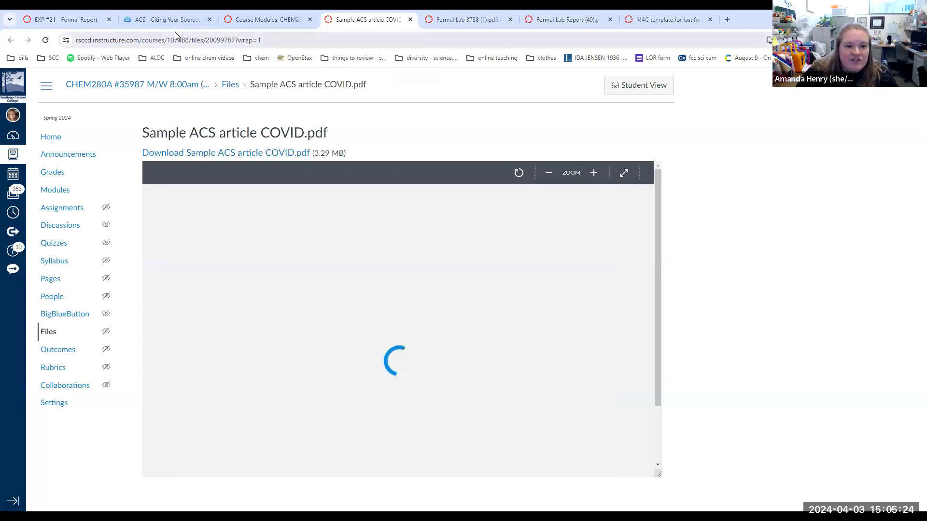
left_click(154, 20)
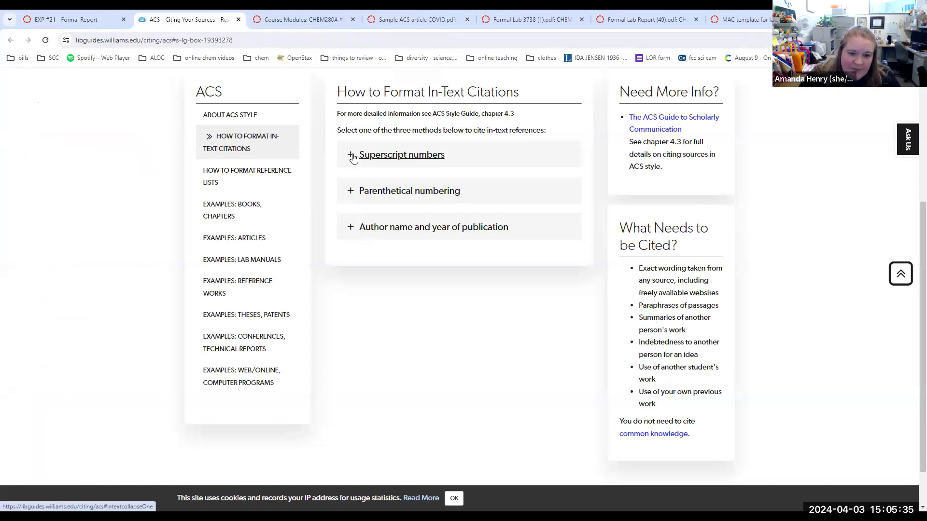
left_click(352, 155)
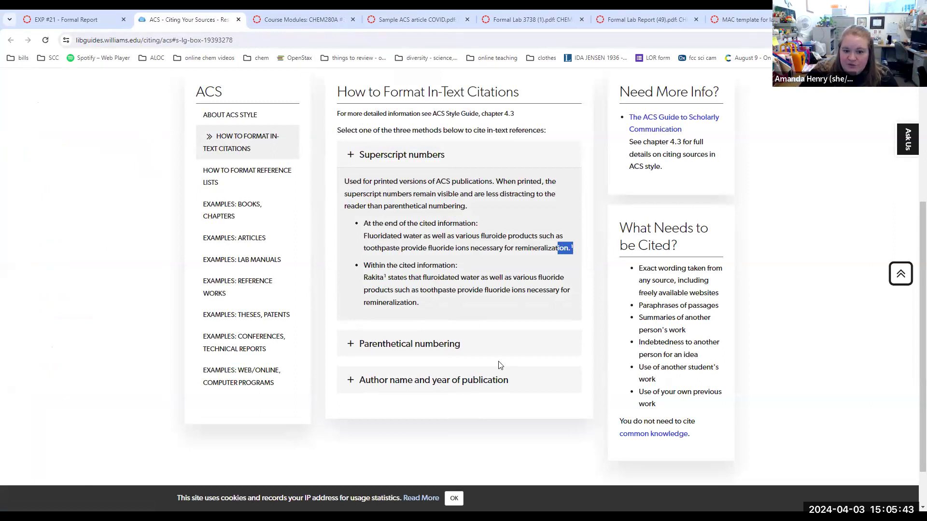
left_click(362, 344)
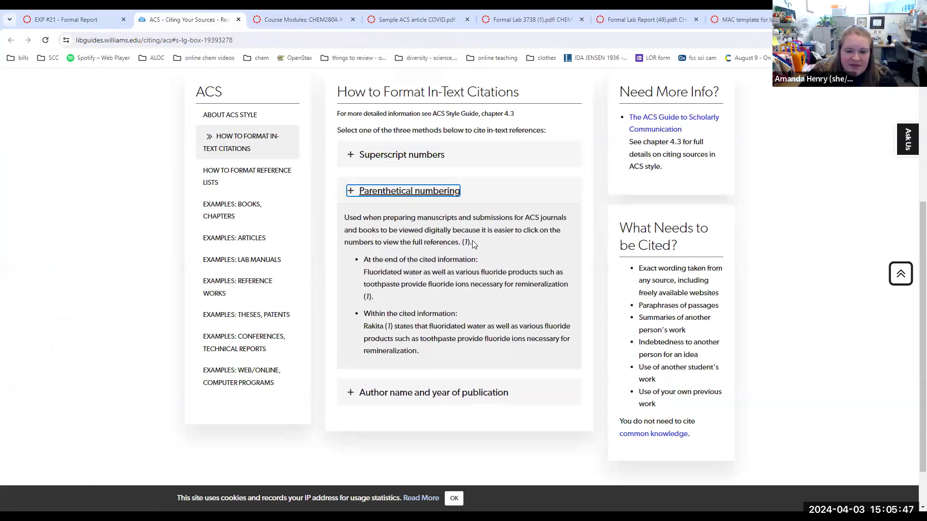
Step: Highlight the parenthetical (1) example, then expand Author name and year and highlight (Rakita, 2004)
left_click_drag(473, 244, 445, 246)
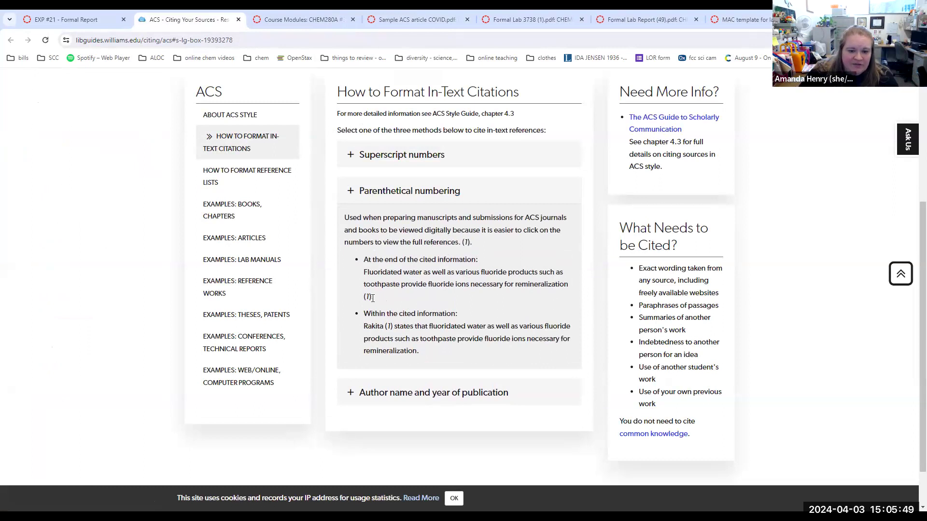
left_click_drag(373, 298, 360, 290)
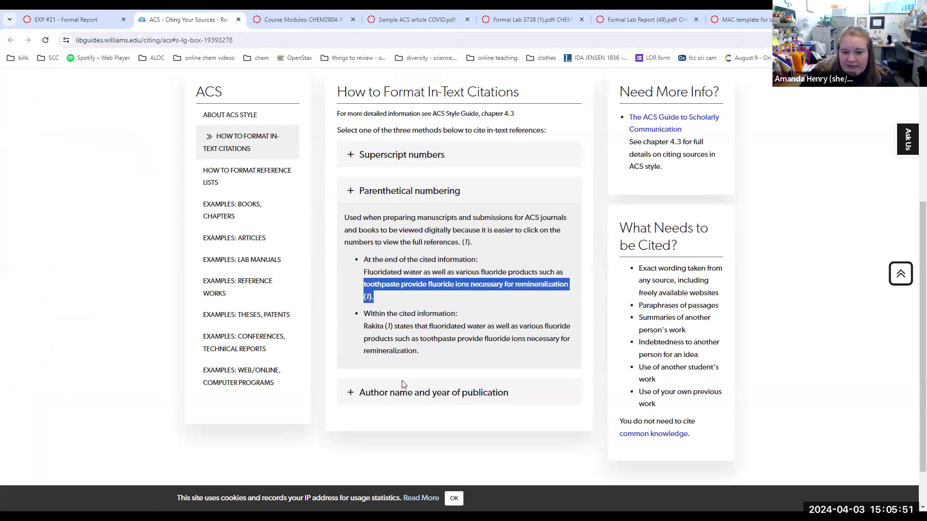
left_click(350, 393)
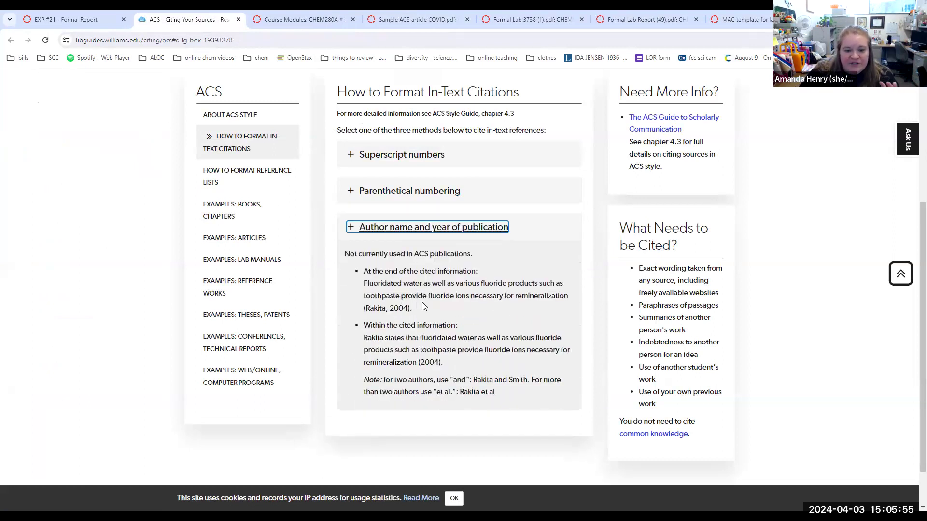
left_click_drag(414, 308, 363, 312)
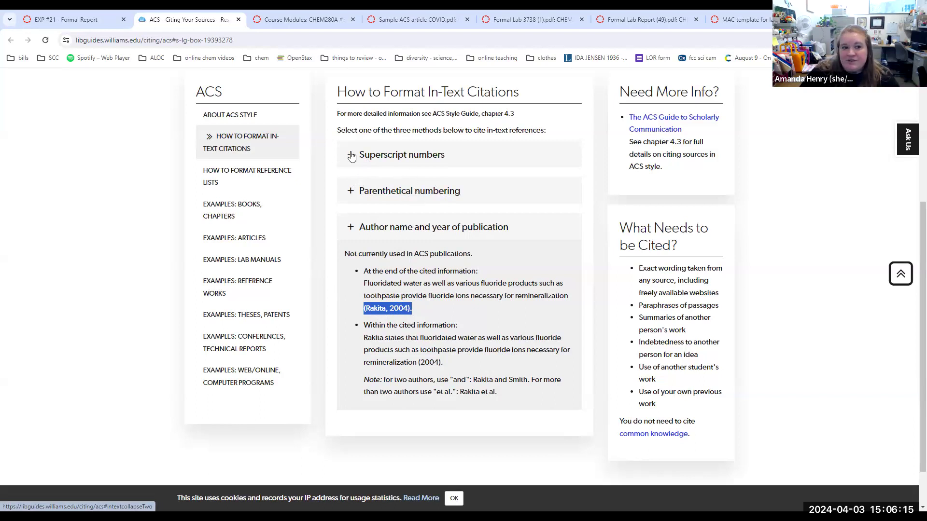
Step: Close the citation guide and switch to the Sample ACS article COVID PDF
left_click(238, 20)
left_click(69, 19)
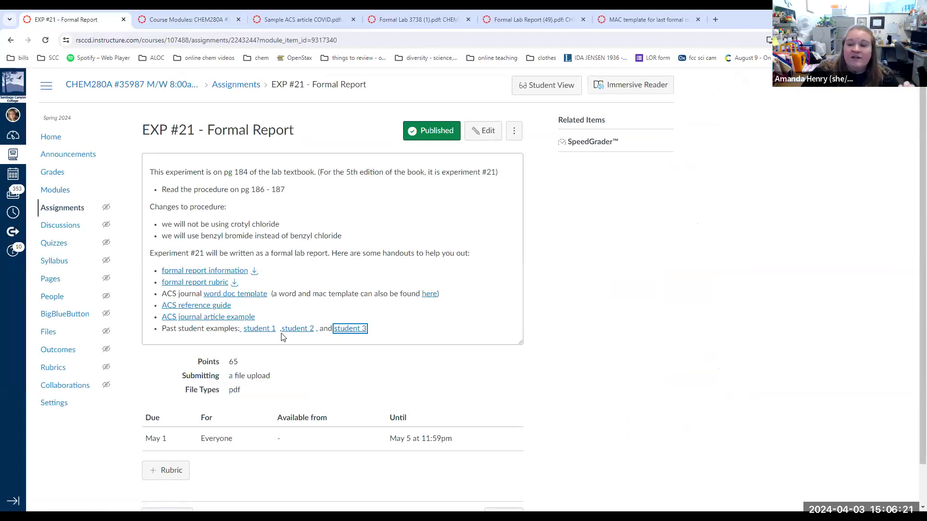
left_click(302, 20)
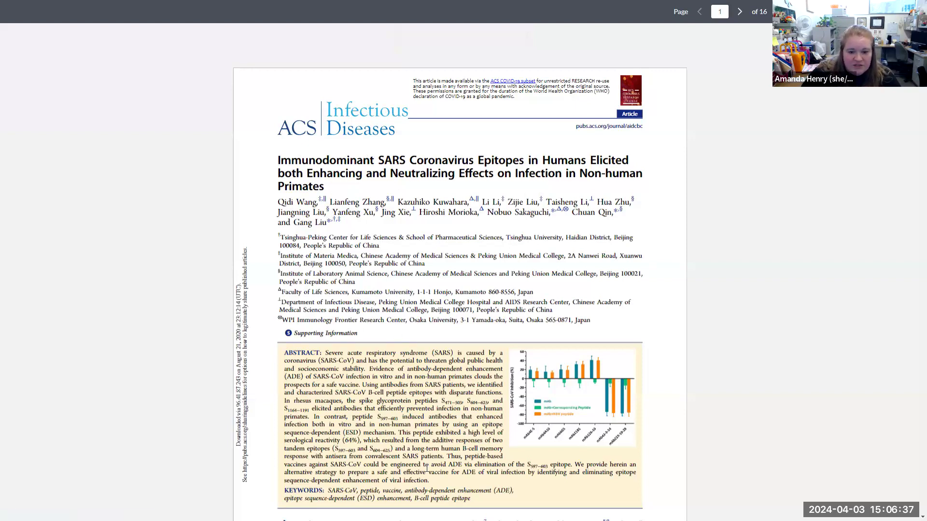
scroll(394, 371, "down", 5)
scroll(395, 371, "down", 5)
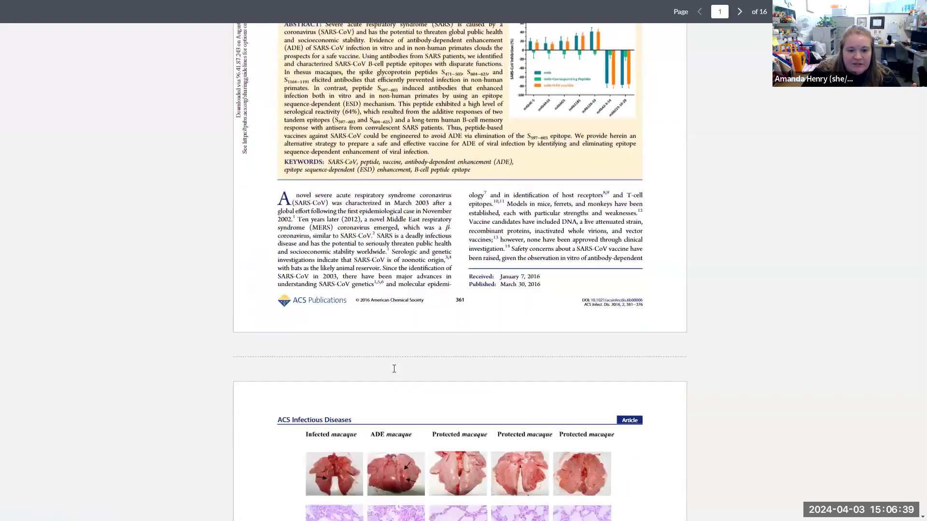
scroll(395, 372, "down", 2)
scroll(391, 352, "down", 4)
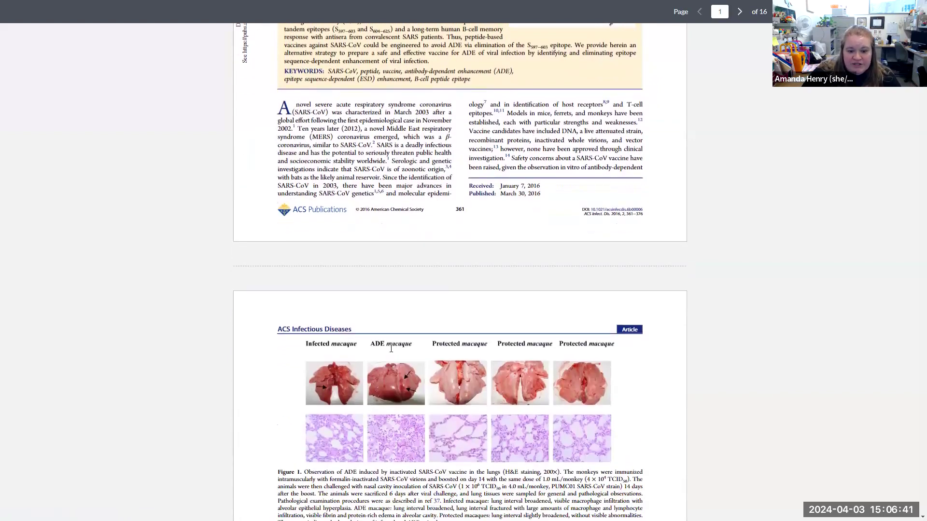
scroll(387, 253, "down", 4)
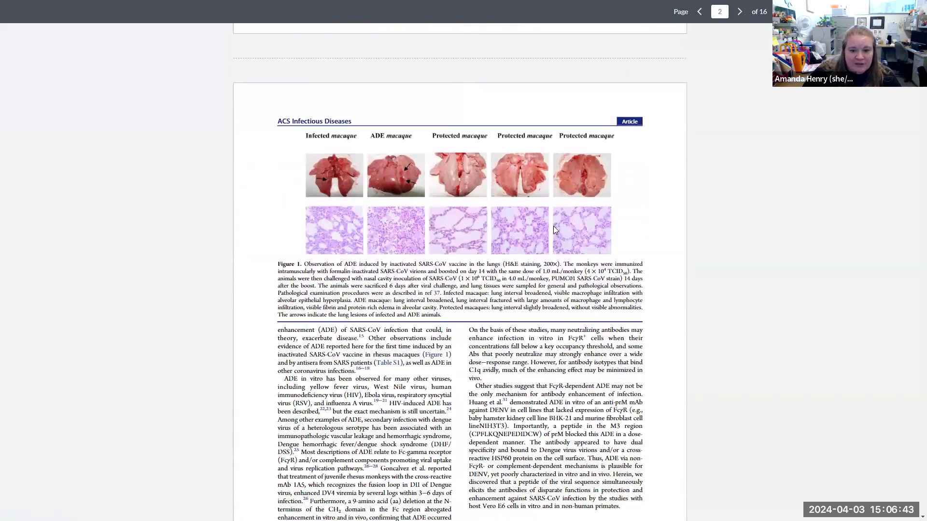
Step: Highlight the Figure 1 caption and Discussion opening, then leave full screen
left_click_drag(298, 269, 275, 265)
triple_click(281, 263)
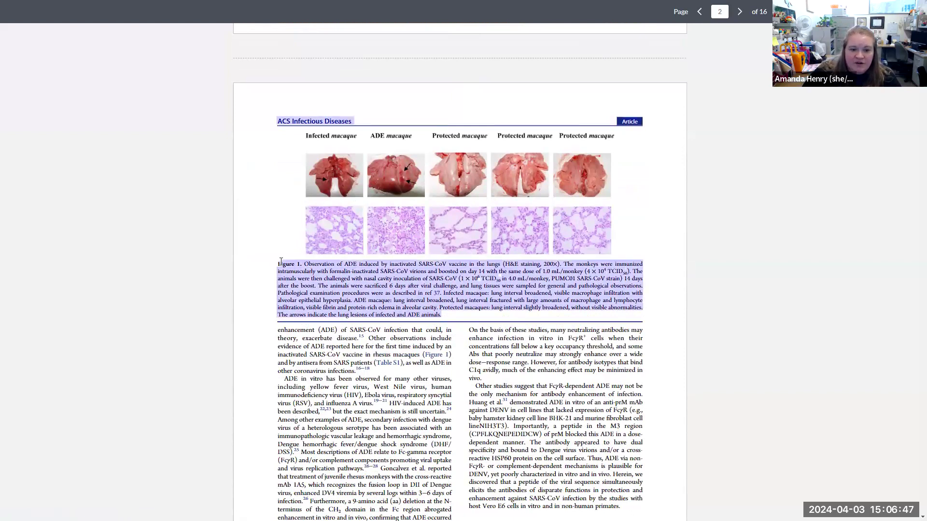
left_click(354, 286)
scroll(353, 287, "down", 10)
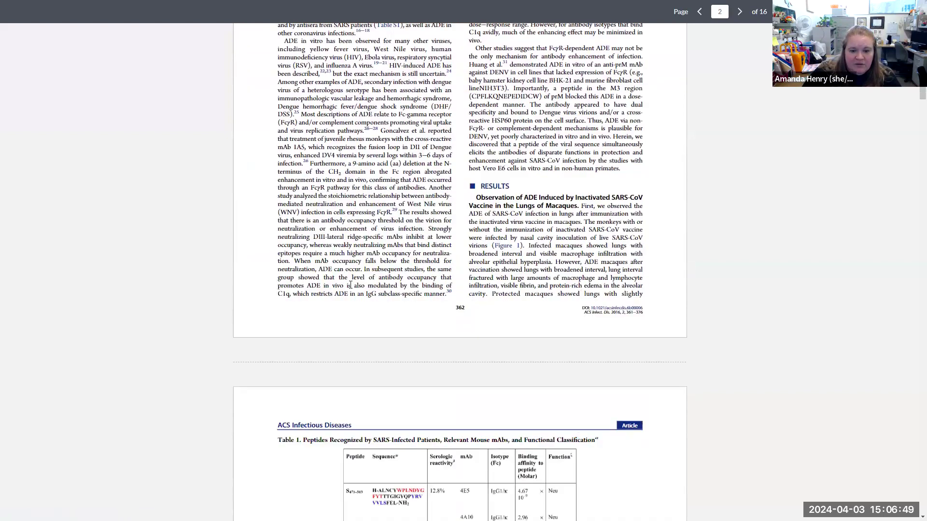
scroll(293, 260, "down", 5)
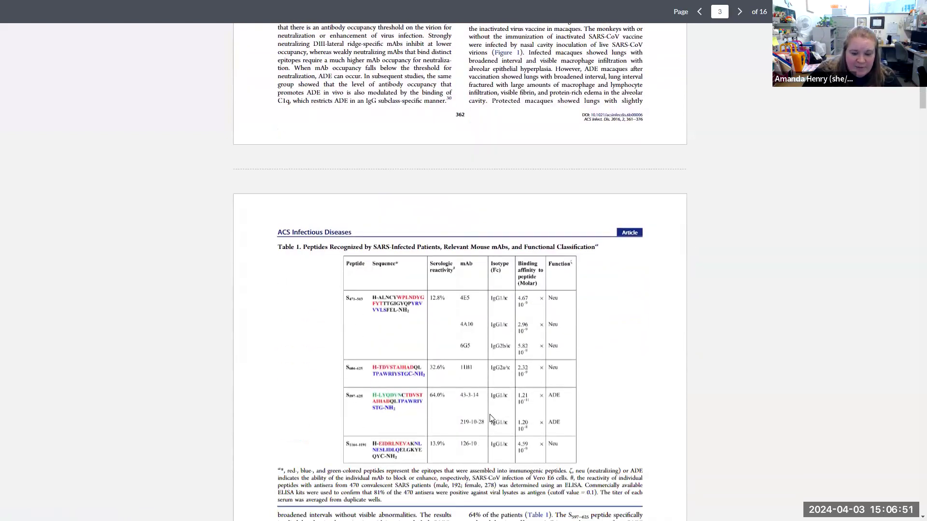
scroll(490, 416, "down", 5)
scroll(490, 417, "down", 5)
scroll(490, 416, "down", 5)
scroll(488, 414, "down", 5)
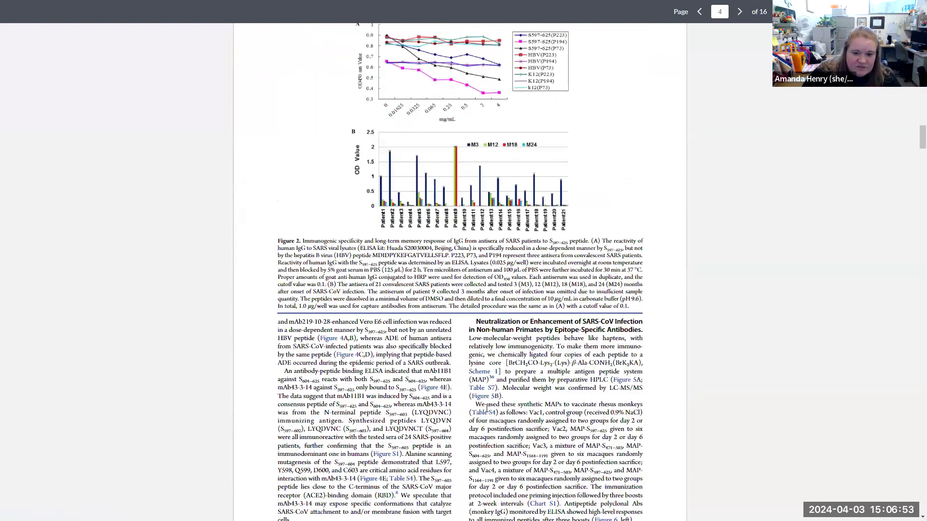
scroll(487, 415, "down", 5)
scroll(487, 414, "down", 5)
scroll(487, 414, "down", 5)
scroll(488, 415, "down", 8)
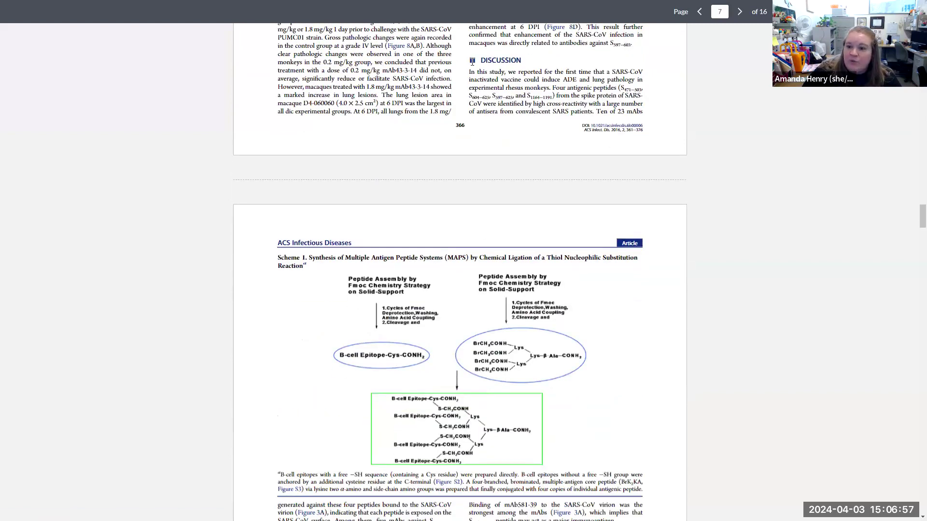
left_click_drag(472, 61, 328, 137)
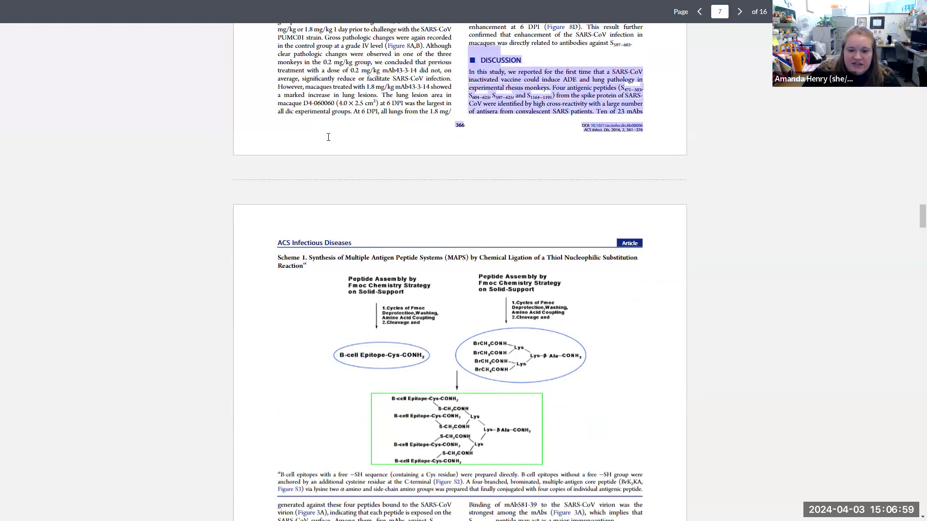
left_click(393, 95)
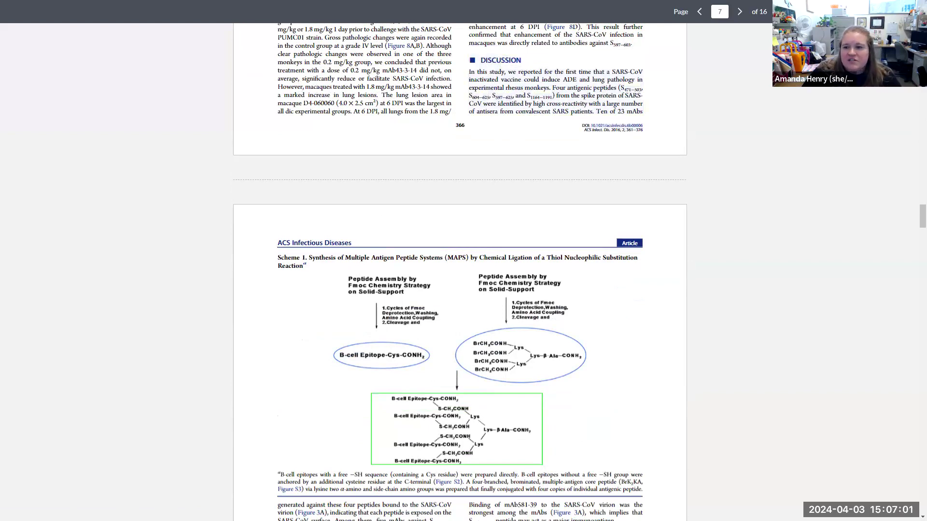
key("Escape")
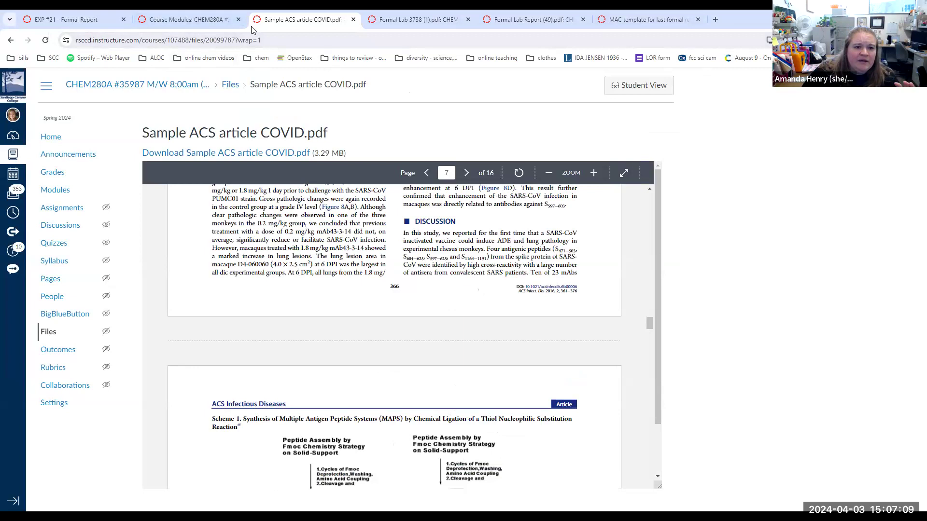
Step: Return to the EXP #21 assignment and open the student 1 example report full screen
left_click(188, 20)
left_click(82, 22)
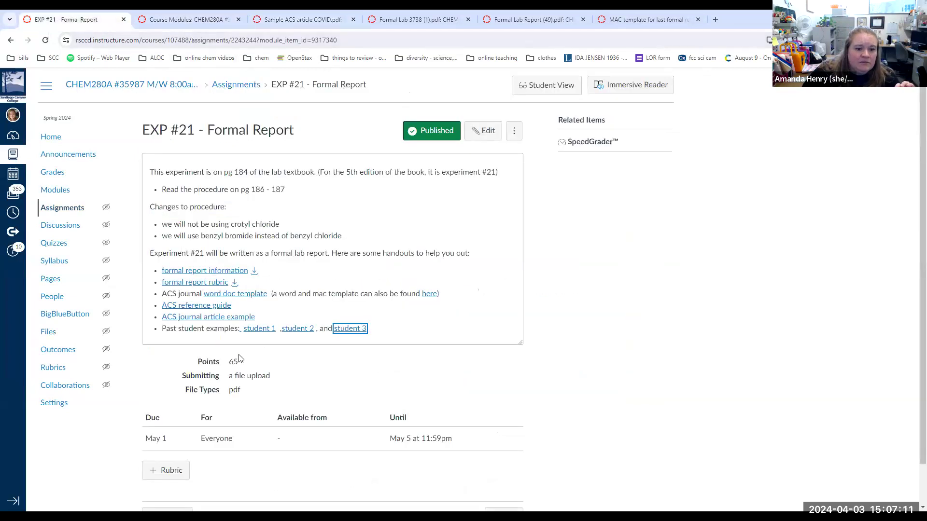
left_click(257, 330)
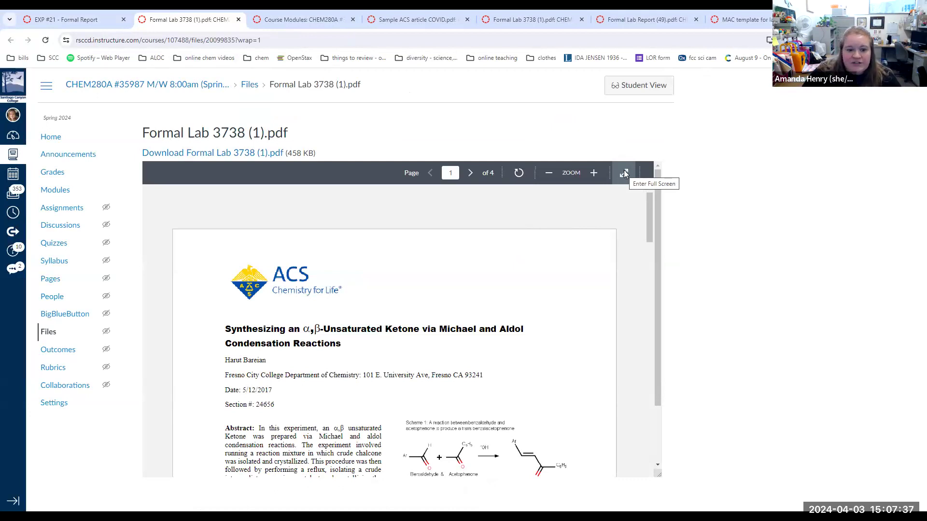
left_click(623, 173)
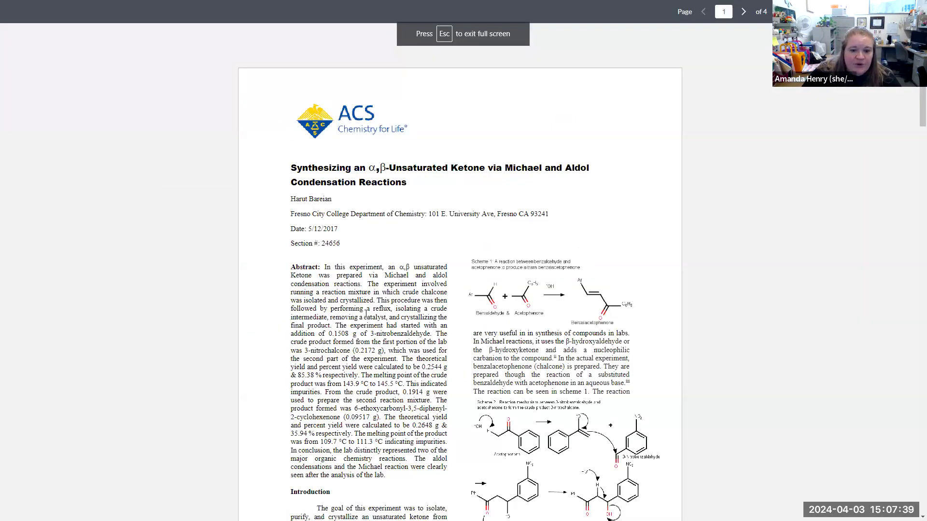
scroll(399, 392, "down", 3)
scroll(399, 392, "down", 3)
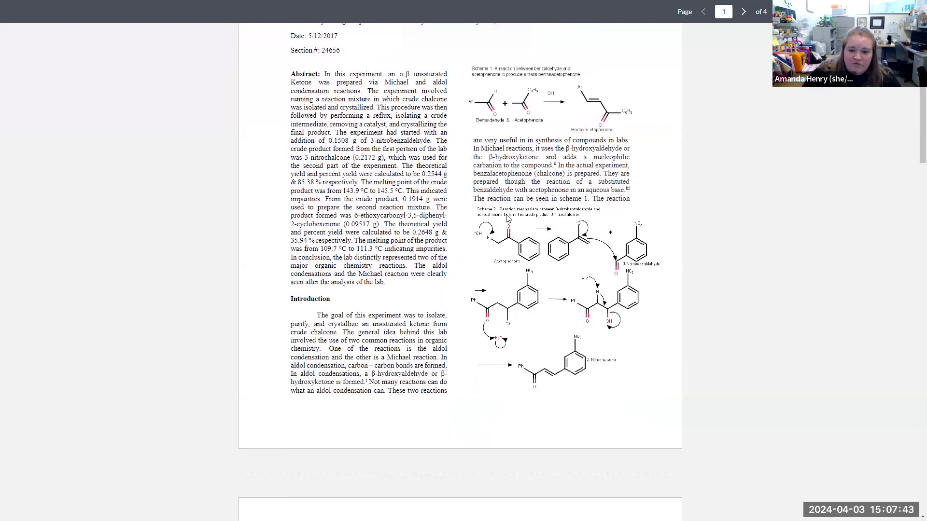
scroll(330, 391, "down", 5)
scroll(330, 391, "down", 5)
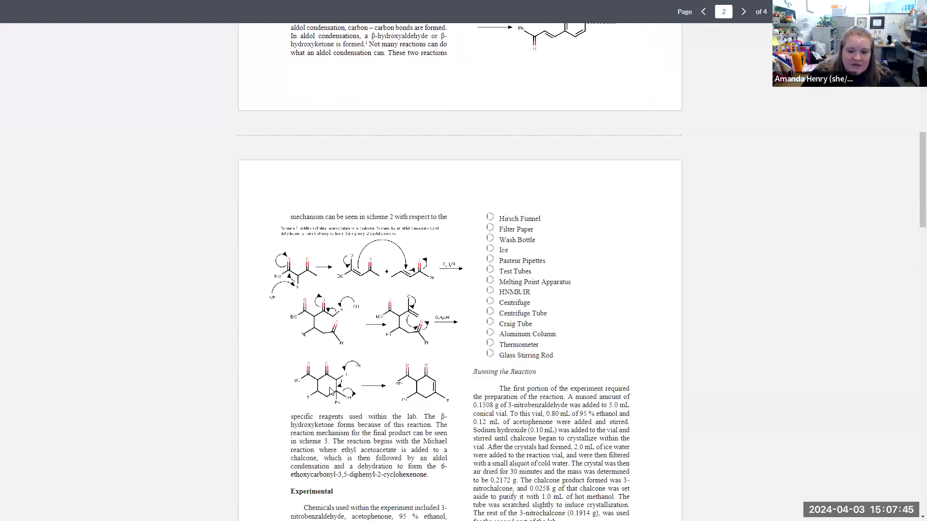
scroll(330, 391, "down", 3)
scroll(330, 391, "down", 2)
scroll(331, 391, "down", 4)
scroll(331, 391, "down", 5)
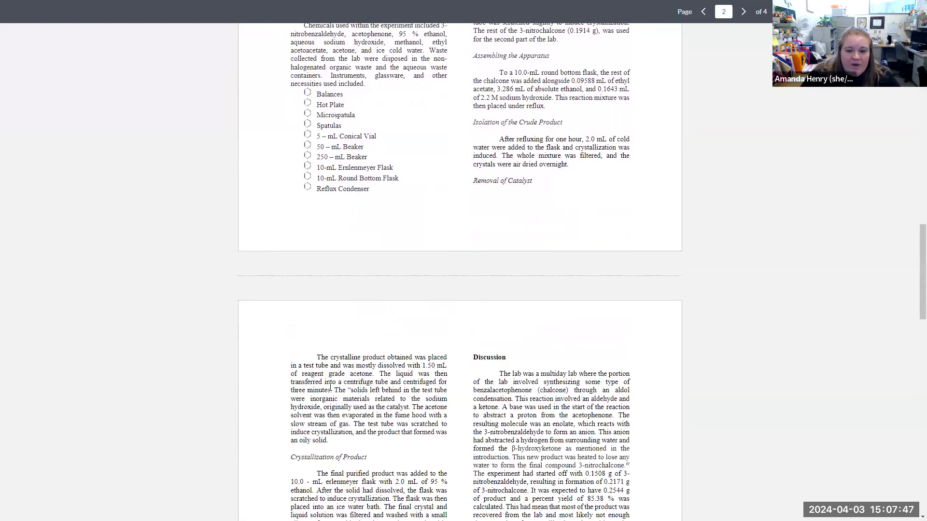
scroll(328, 290, "down", 4)
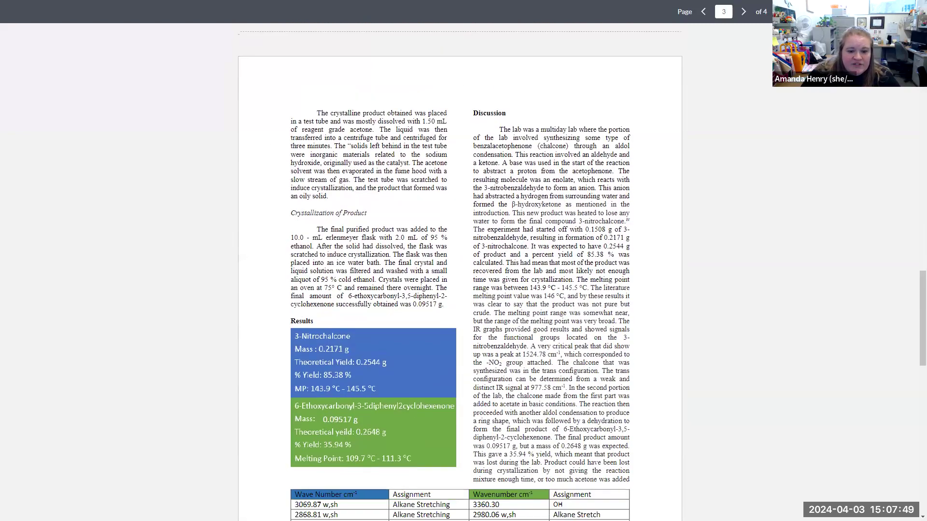
scroll(327, 290, "down", 5)
scroll(329, 304, "down", 3)
scroll(464, 416, "down", 5)
scroll(464, 417, "down", 4)
scroll(467, 419, "down", 4)
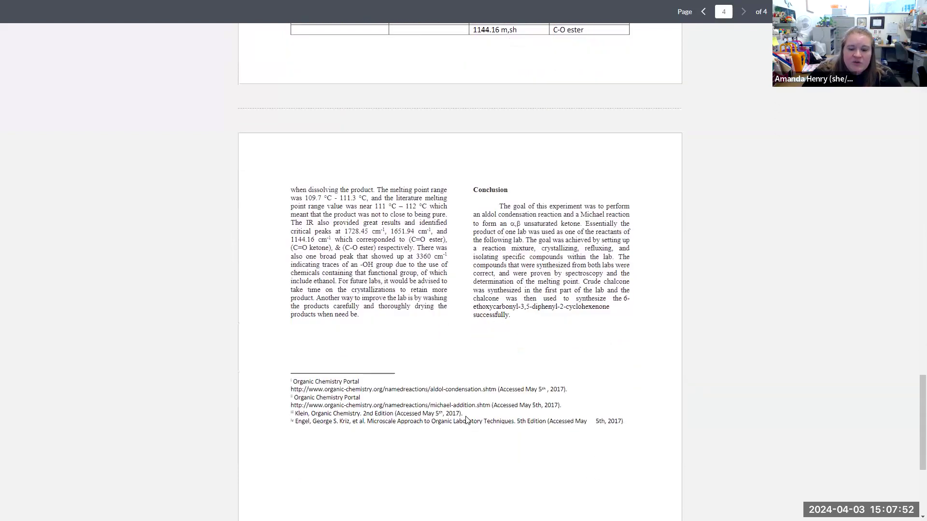
scroll(467, 419, "down", 4)
scroll(467, 420, "down", 3)
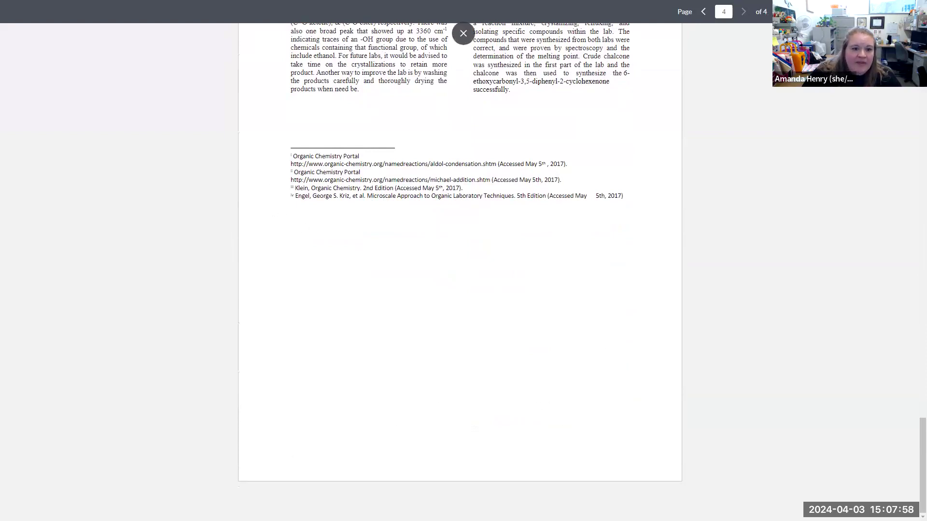
Step: Exit the full-screen first student report and open the second student example report
left_click(464, 32)
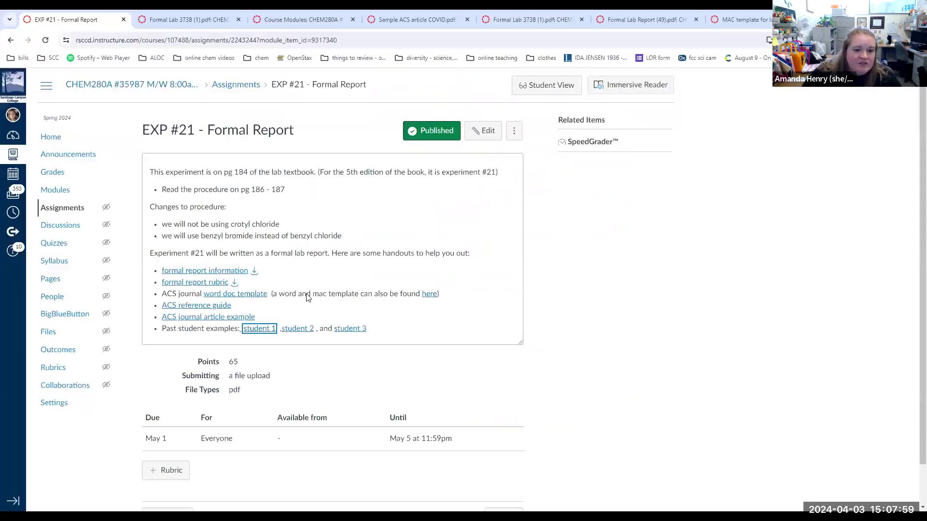
left_click(300, 332)
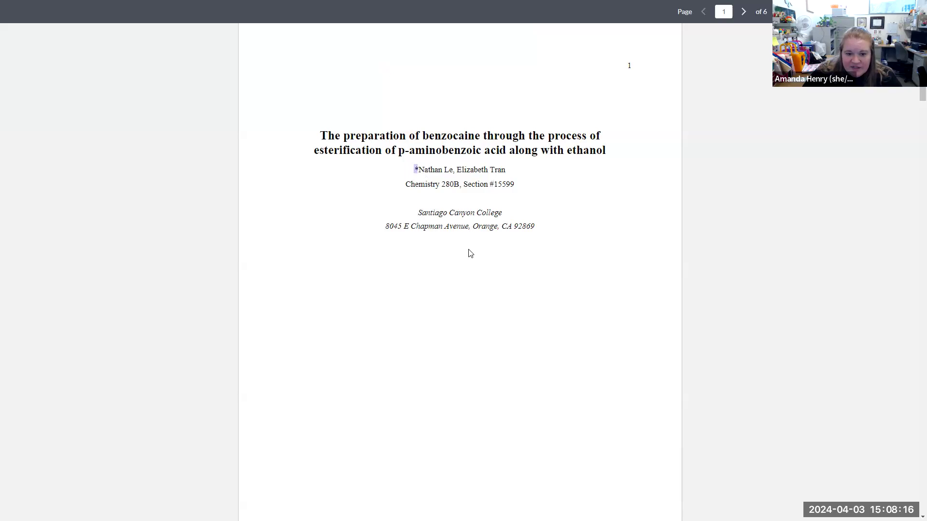
scroll(470, 257, "down", 5)
scroll(469, 257, "down", 5)
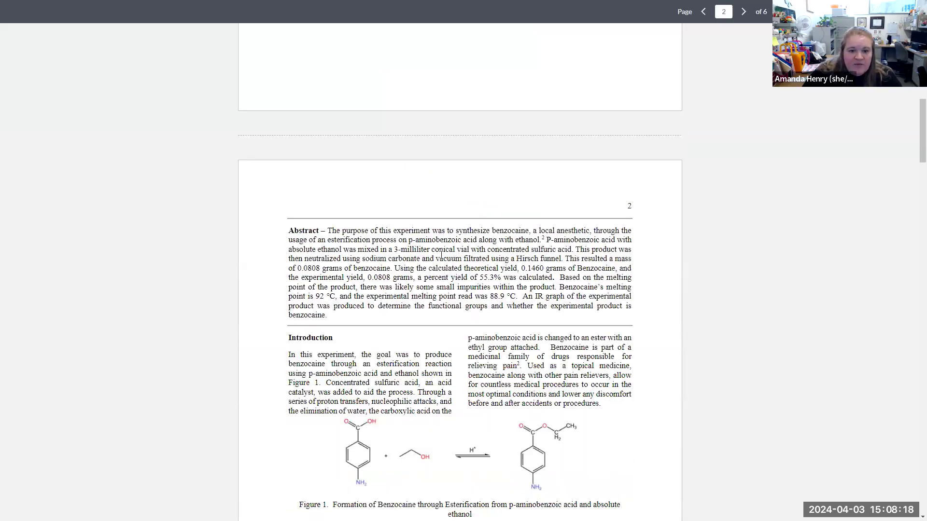
scroll(521, 269, "down", 5)
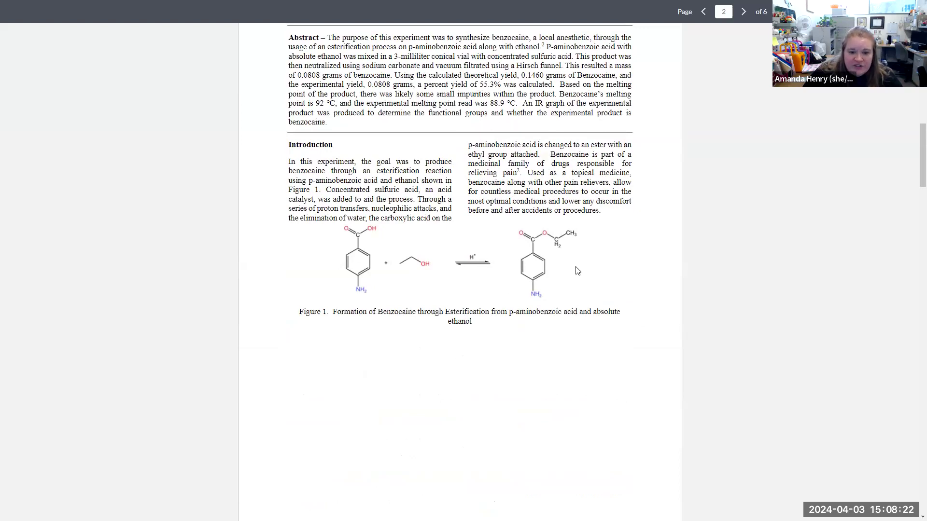
scroll(392, 290, "down", 5)
scroll(489, 227, "down", 5)
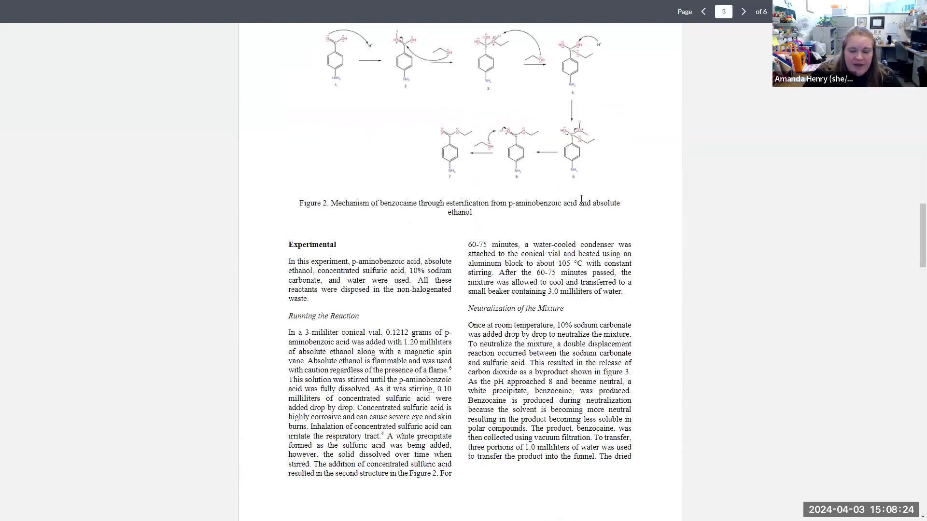
scroll(494, 391, "down", 5)
scroll(493, 391, "down", 5)
scroll(494, 392, "down", 4)
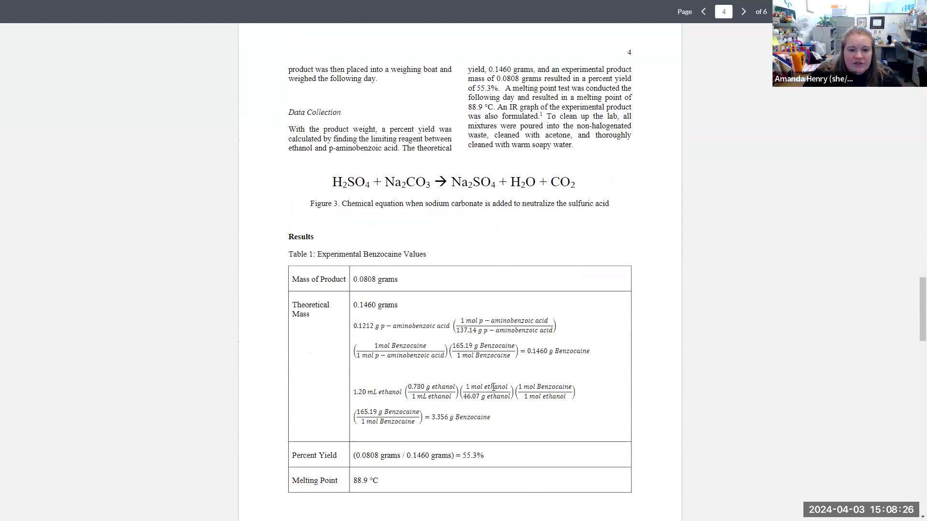
scroll(487, 387, "down", 4)
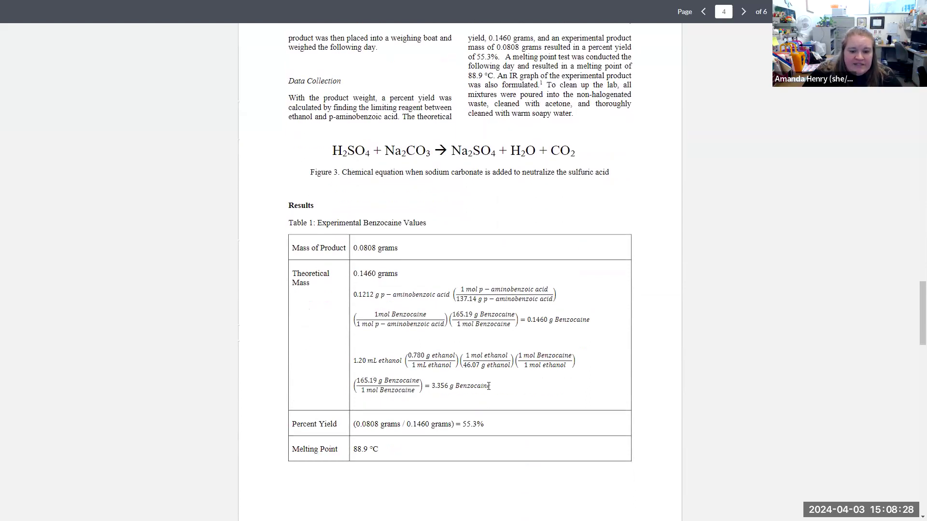
scroll(487, 388, "down", 4)
scroll(487, 388, "down", 4)
scroll(487, 388, "down", 3)
scroll(485, 388, "down", 4)
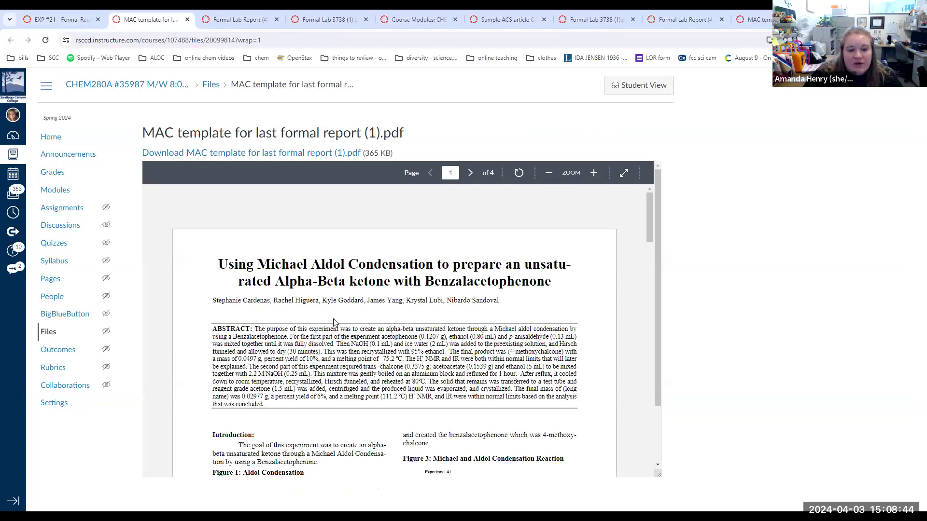
scroll(335, 322, "down", 3)
scroll(335, 322, "down", 2)
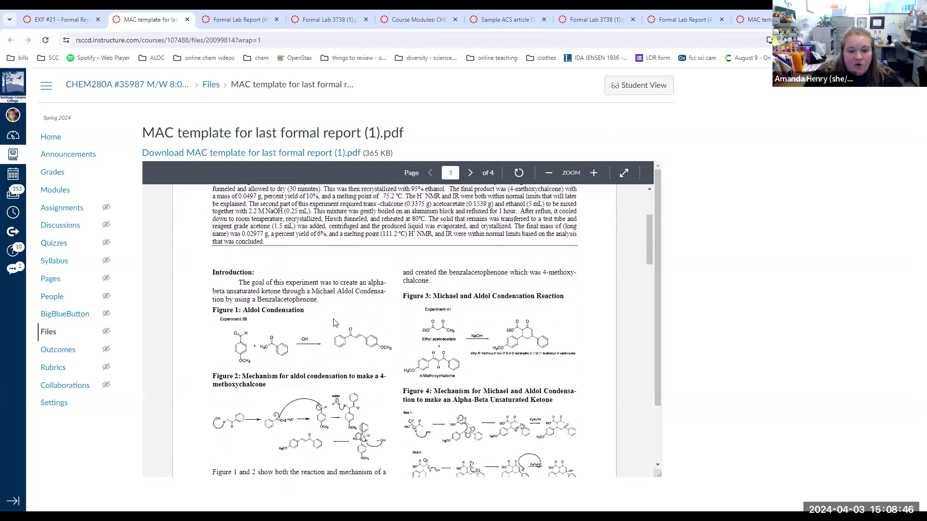
scroll(335, 323, "down", 2)
scroll(335, 322, "down", 2)
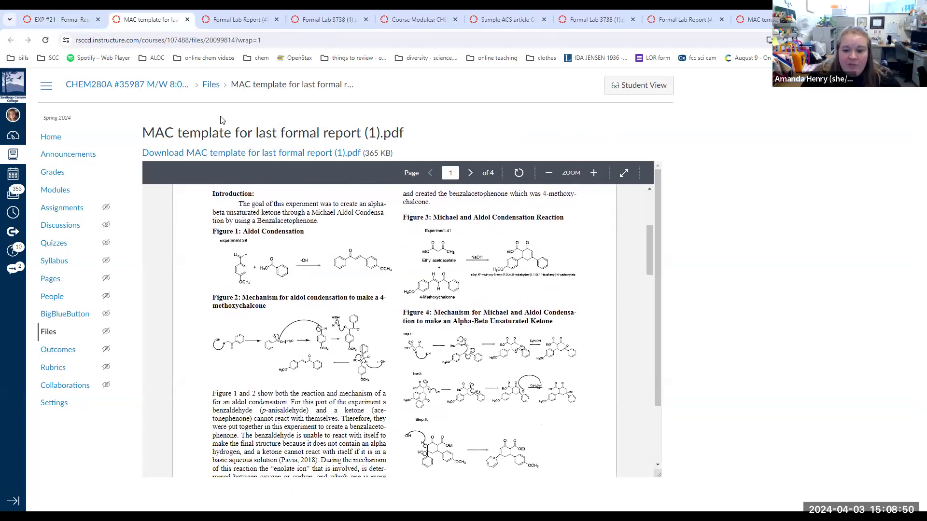
Step: Close the four duplicate template and student report tabs, returning to Course Modules
left_click(187, 20)
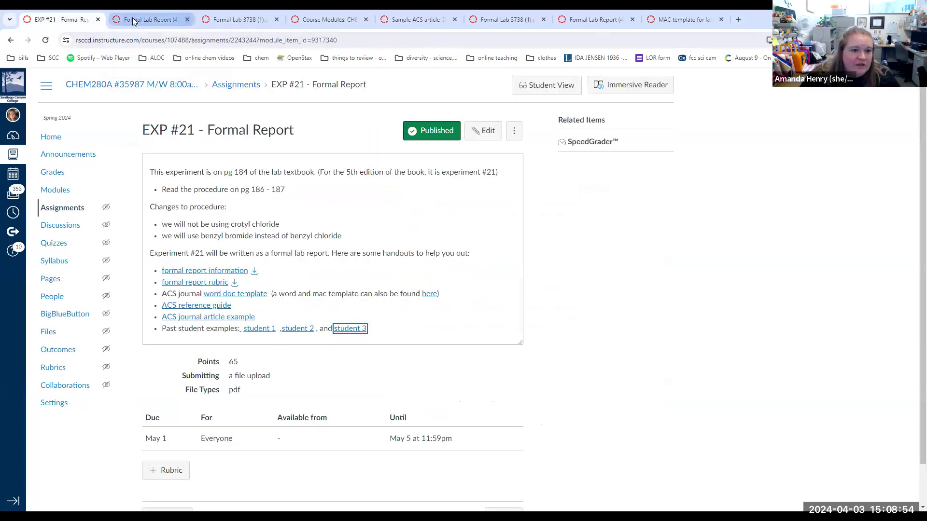
left_click(188, 19)
left_click(188, 20)
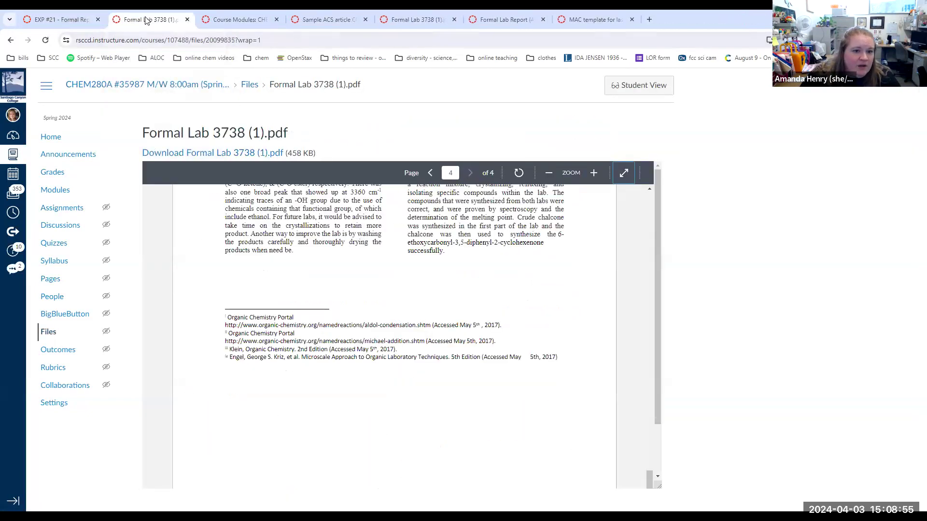
left_click(187, 20)
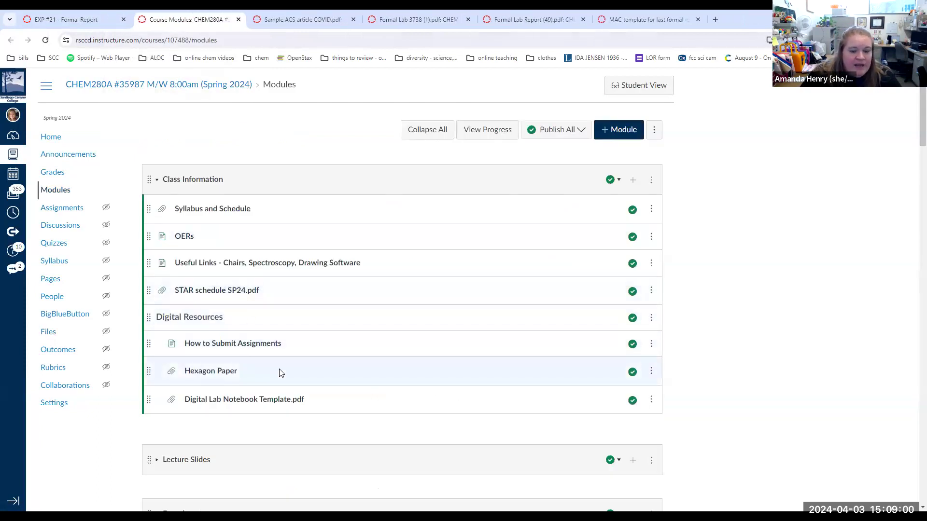
Step: Open the Useful Links page and highlight 'Mac' in the MarvinSketch drawing software note
left_click(227, 266)
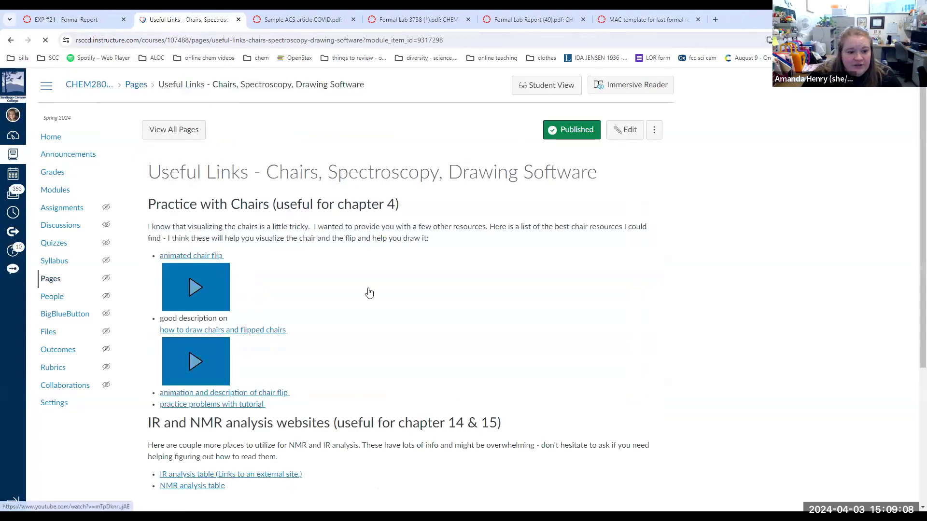
scroll(369, 293, "down", 5)
scroll(369, 293, "down", 5)
scroll(369, 293, "down", 5)
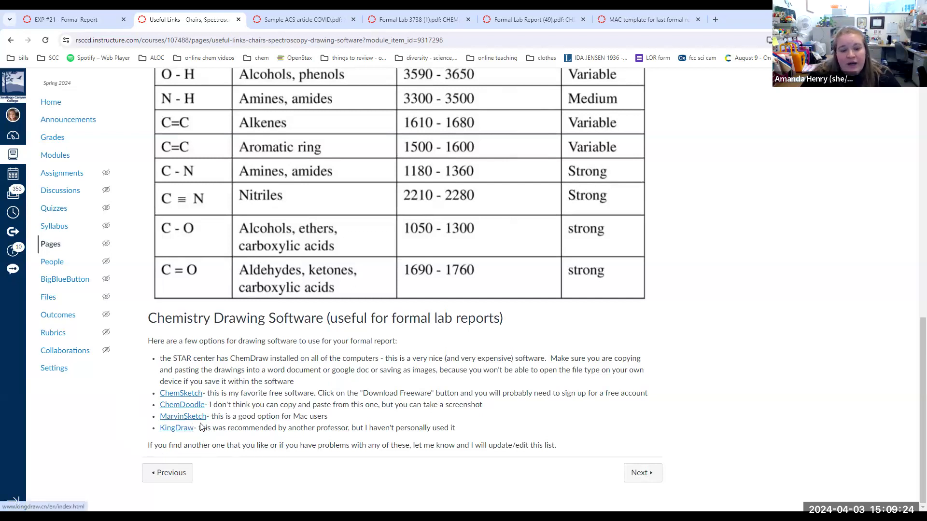
double_click(299, 418)
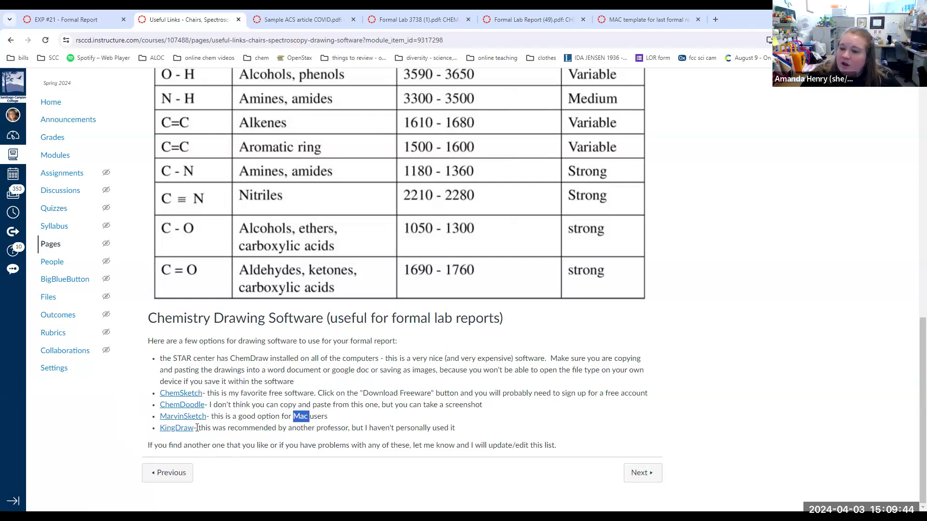
Step: Close the Useful Links, both student report and template tabs, leaving EXP #21 - Formal Report
left_click(239, 19)
left_click(239, 20)
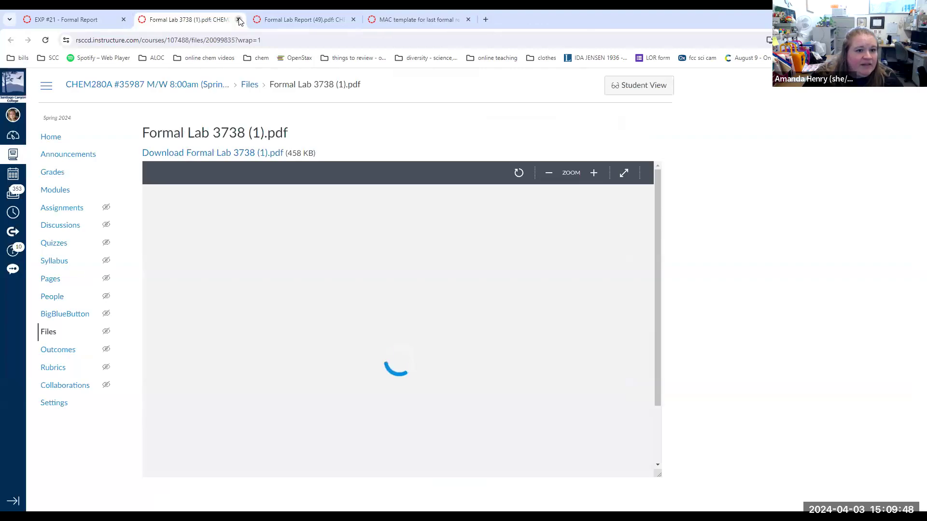
left_click(239, 20)
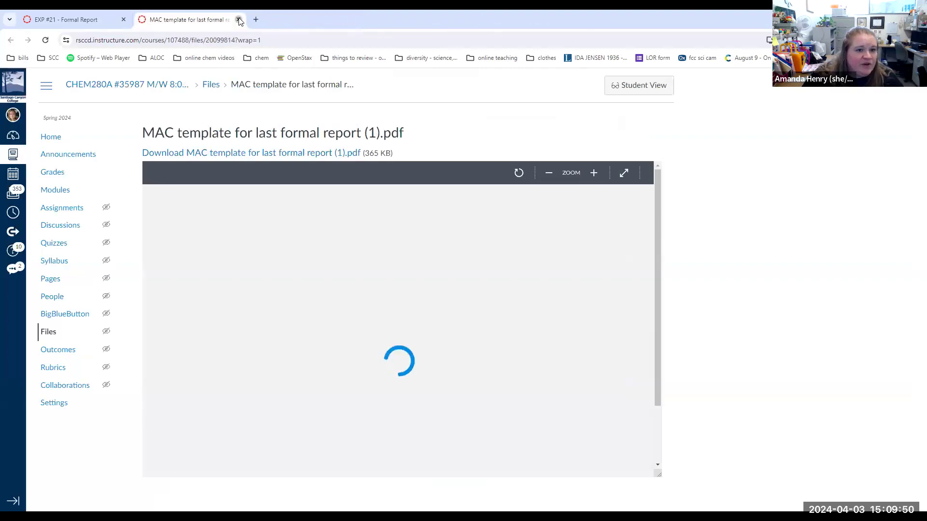
left_click(240, 19)
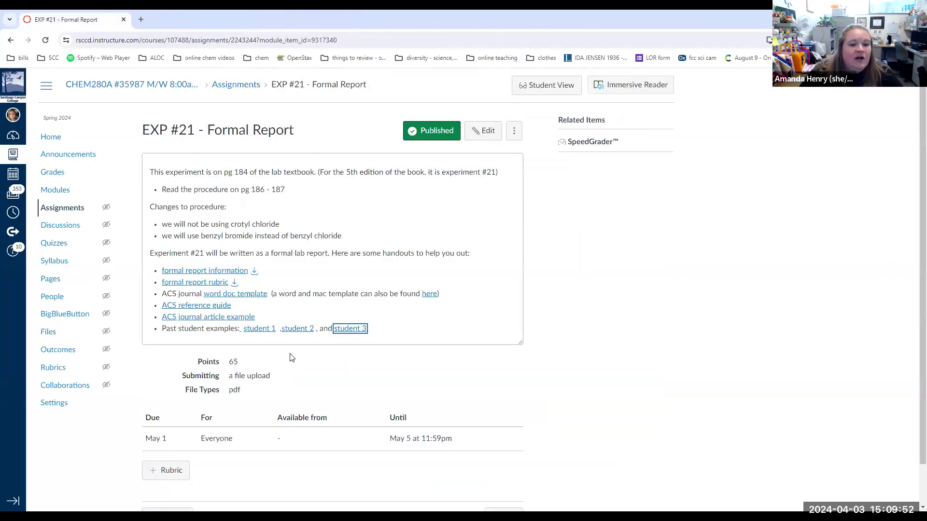